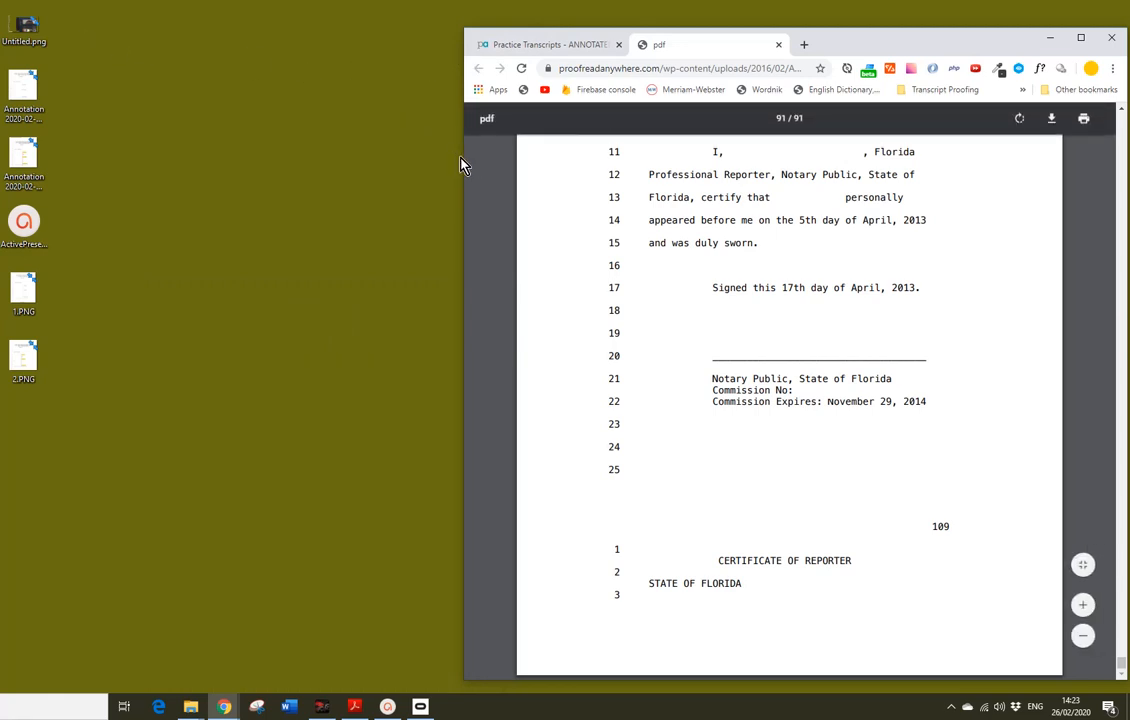
# Step: Enlarge the browser window and create a new blank spreadsheet in Google Sheets
pyautogui.moveTo(462, 157); pyautogui.dragTo(22, 160)
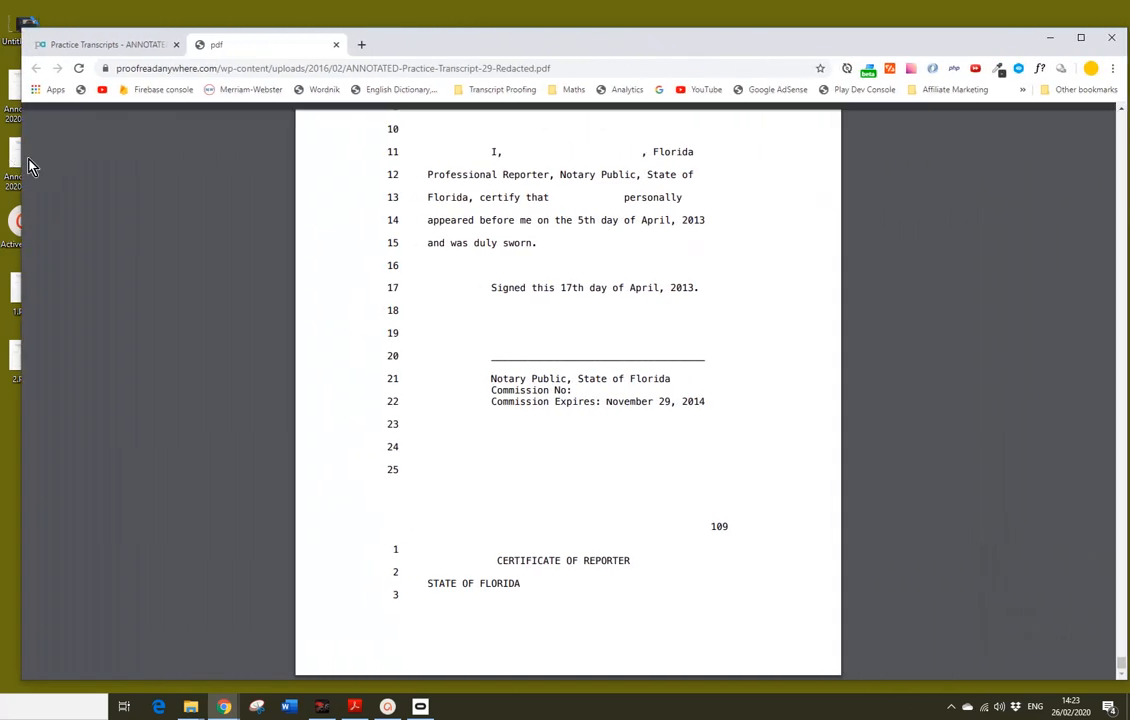
pyautogui.click(361, 44)
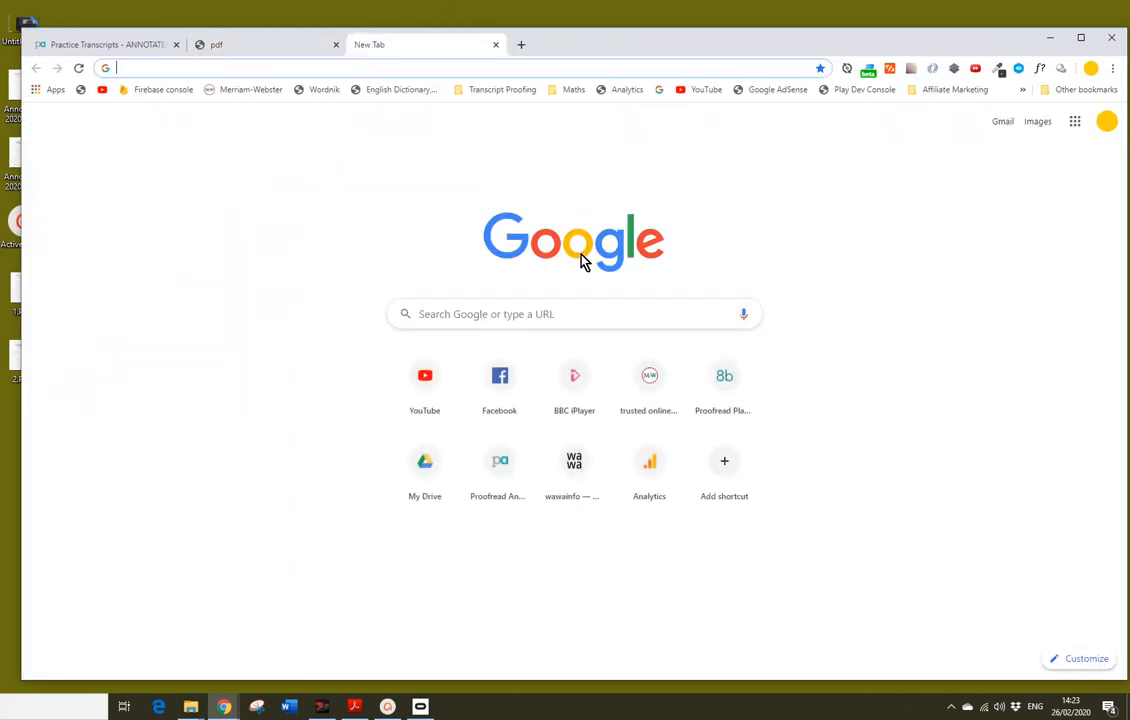
pyautogui.click(1067, 130)
pyautogui.click(1073, 125)
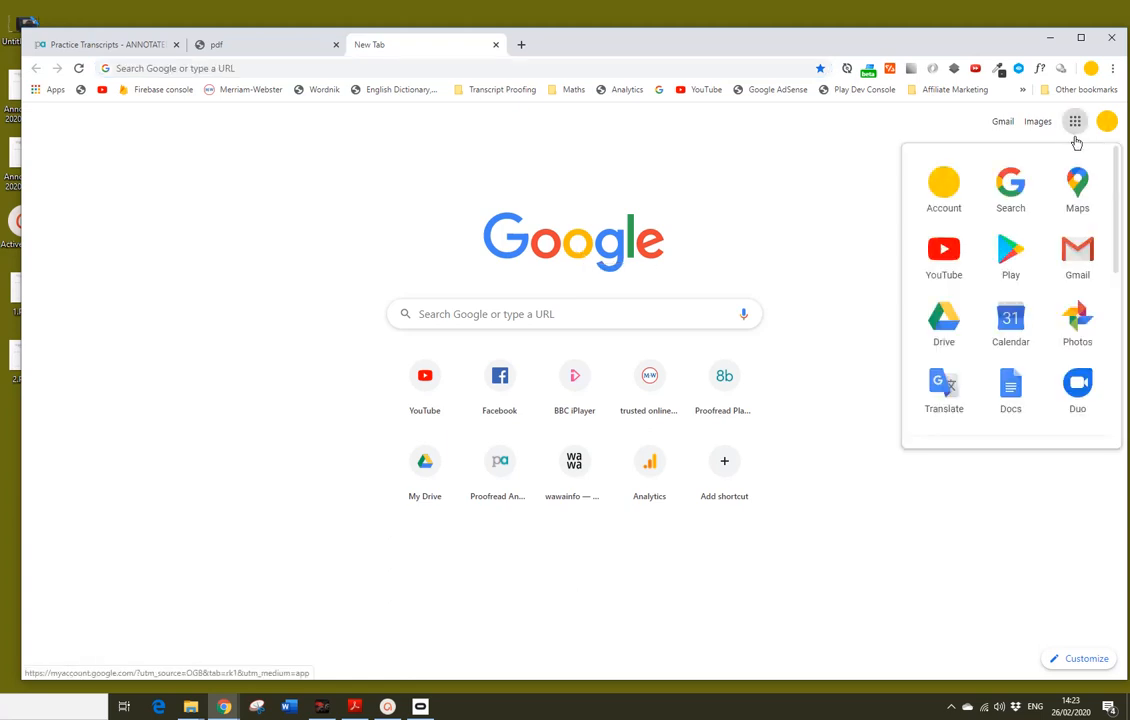
pyautogui.click(1010, 390)
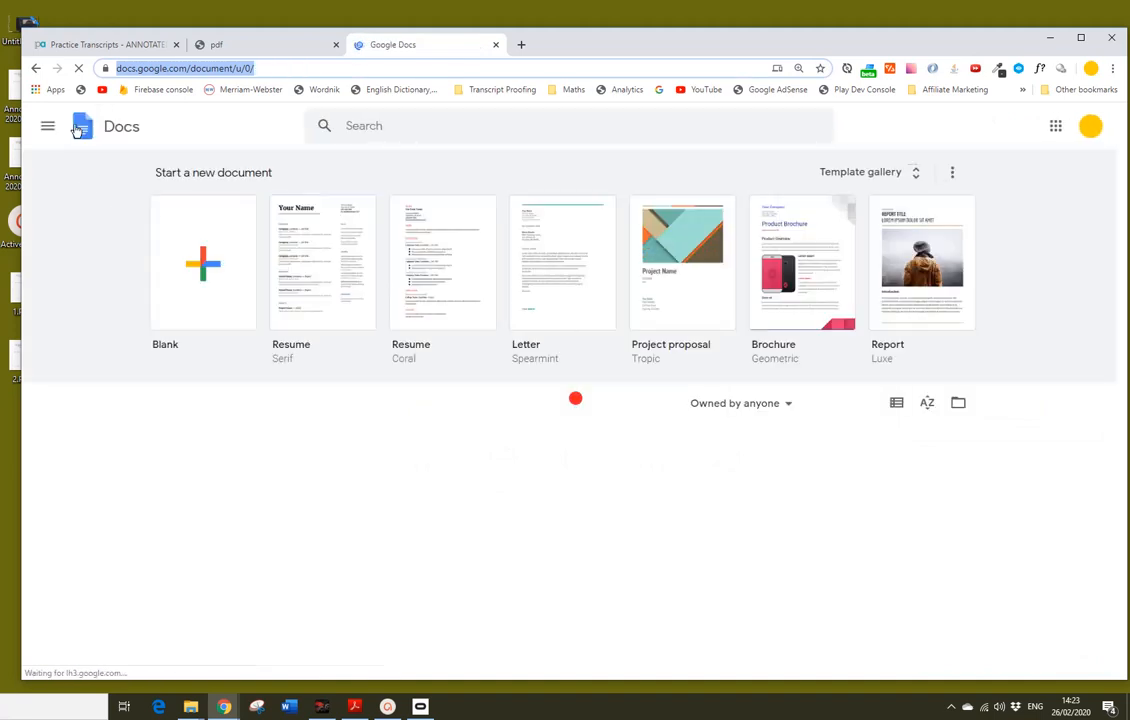
pyautogui.click(47, 127)
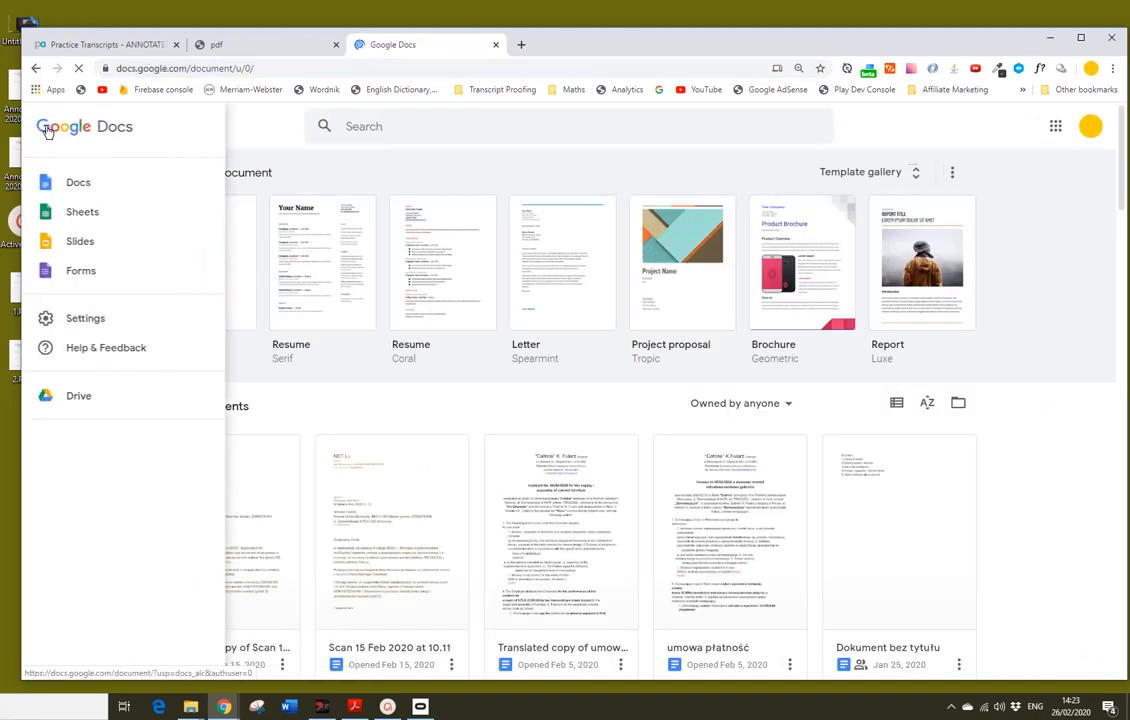
pyautogui.click(76, 212)
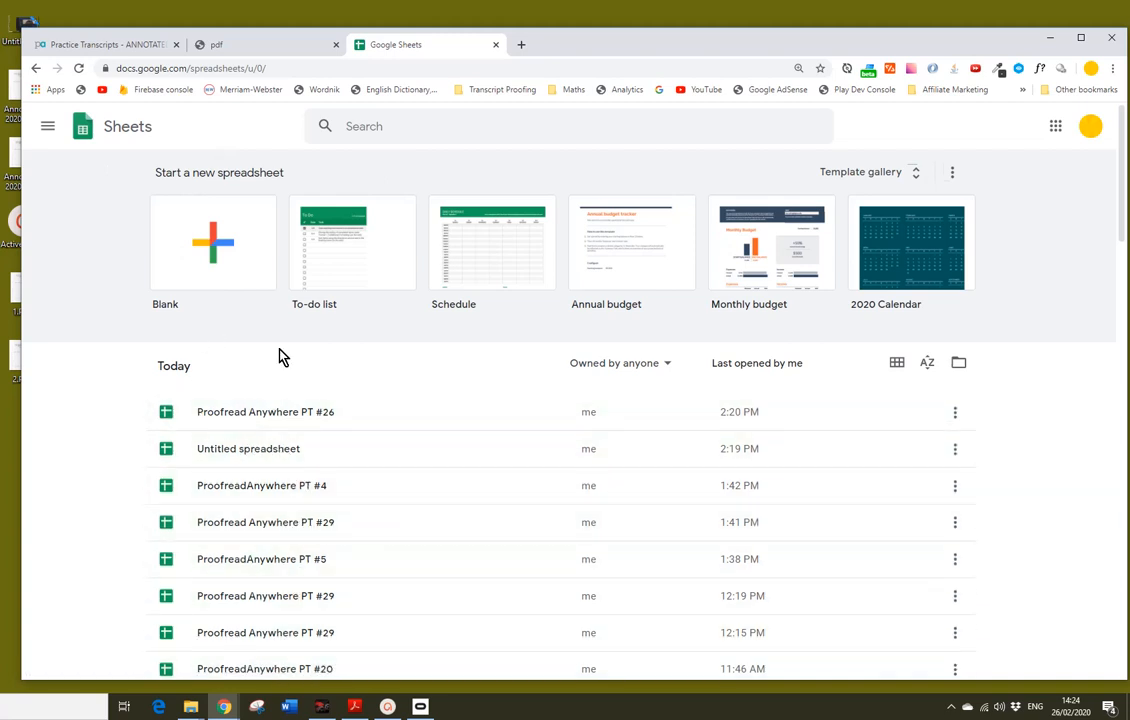
pyautogui.click(215, 248)
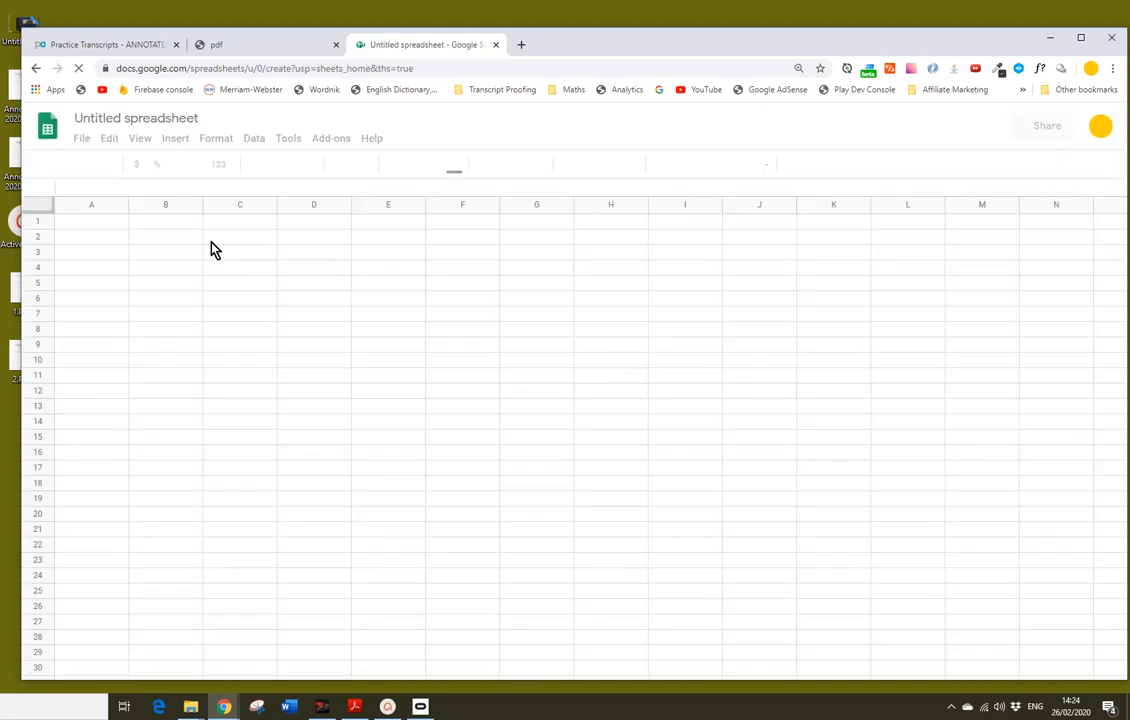
# Step: Rename the untitled spreadsheet as "Proofread Anywhere PT #29"
pyautogui.click(188, 117)
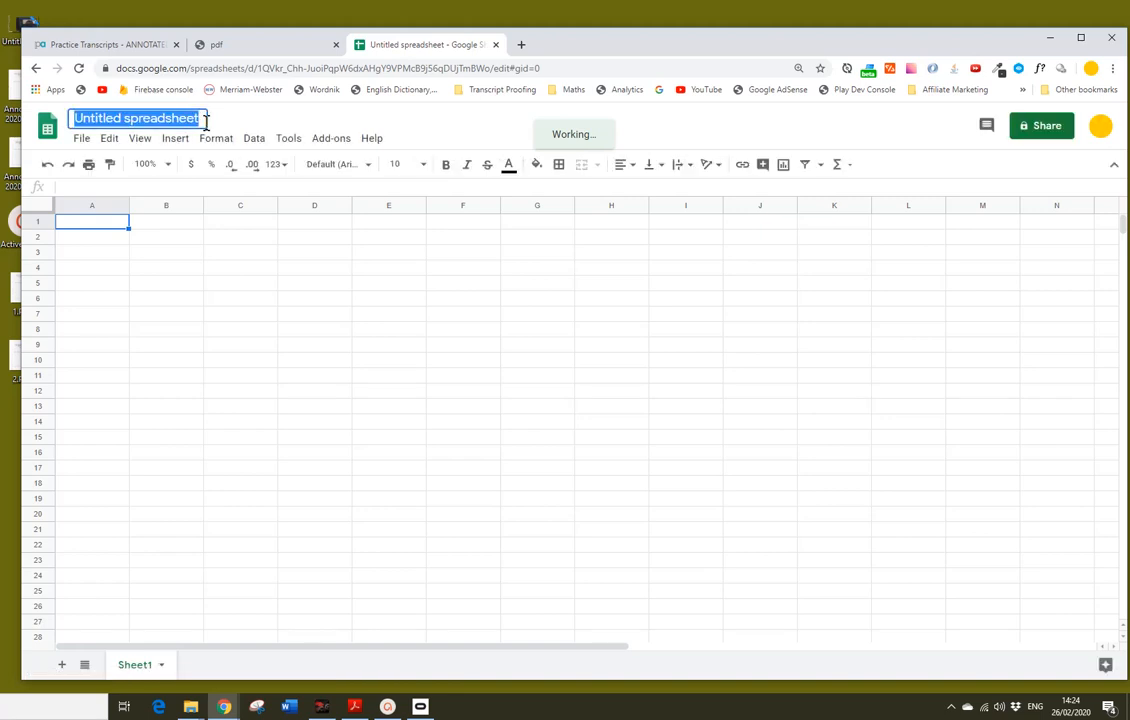
pyautogui.press('BackSpace')
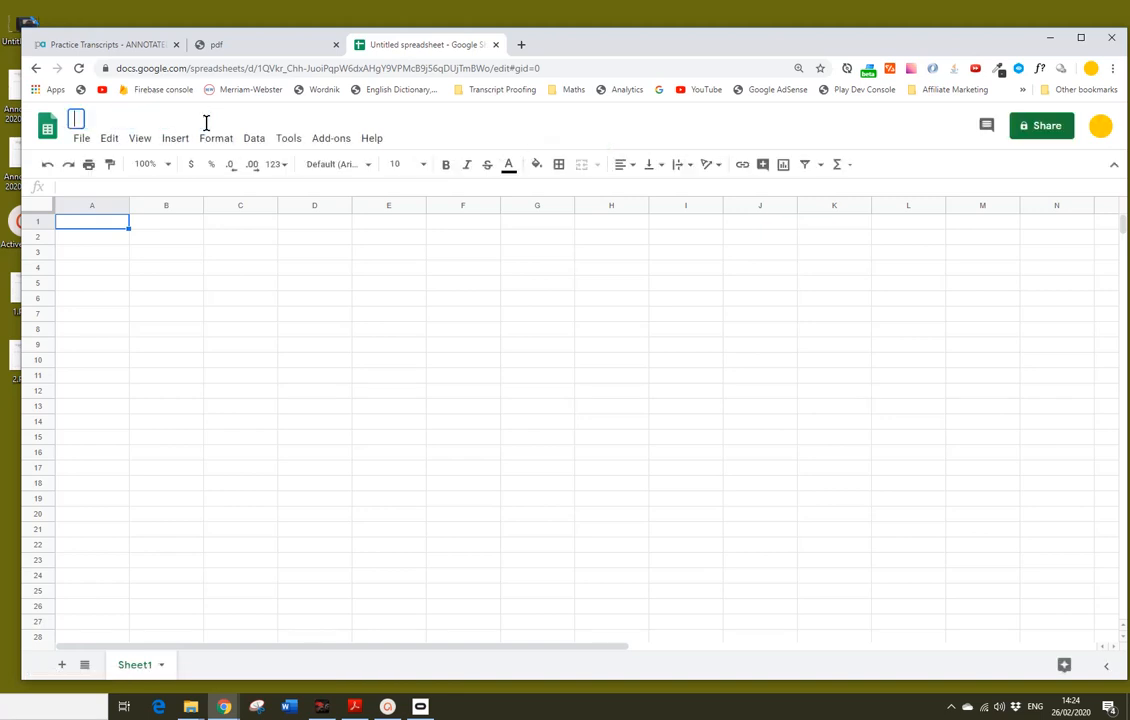
pyautogui.write('Proofre')
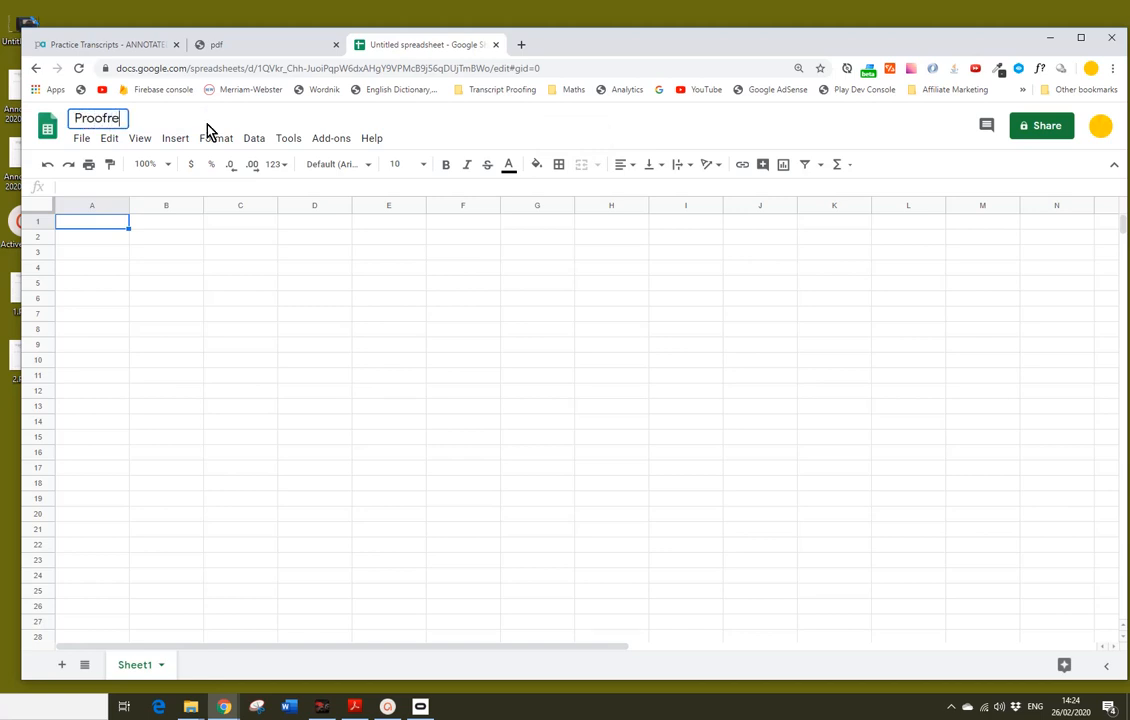
pyautogui.write('ad Anywh')
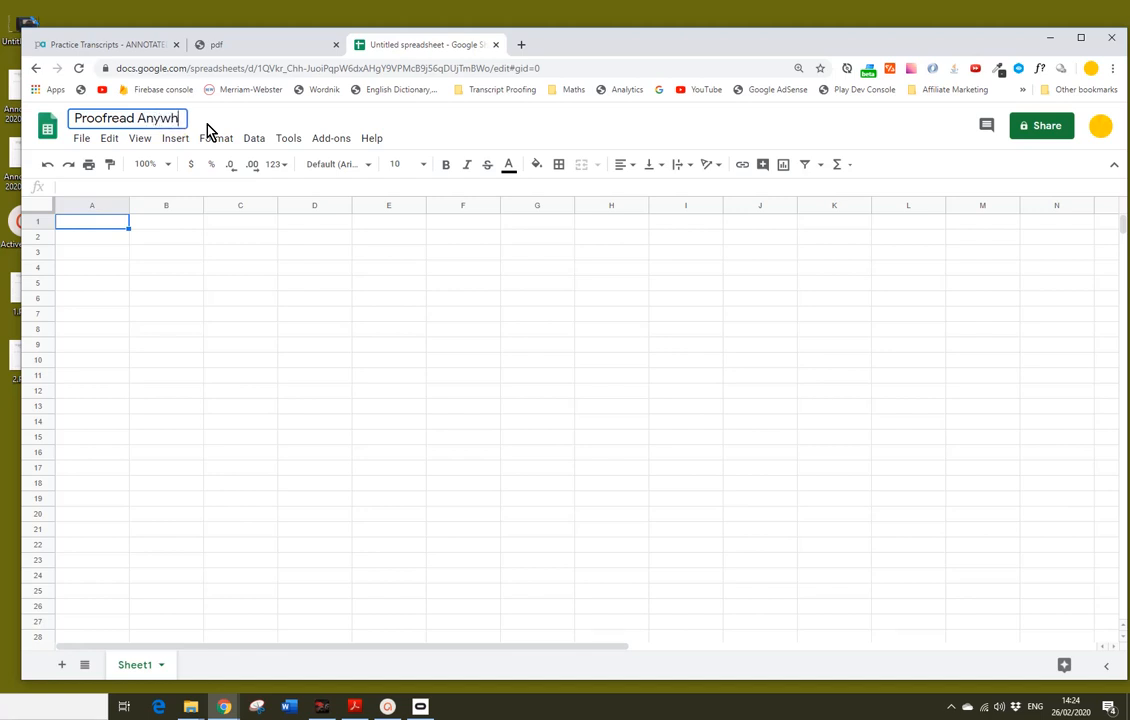
pyautogui.write('ere')
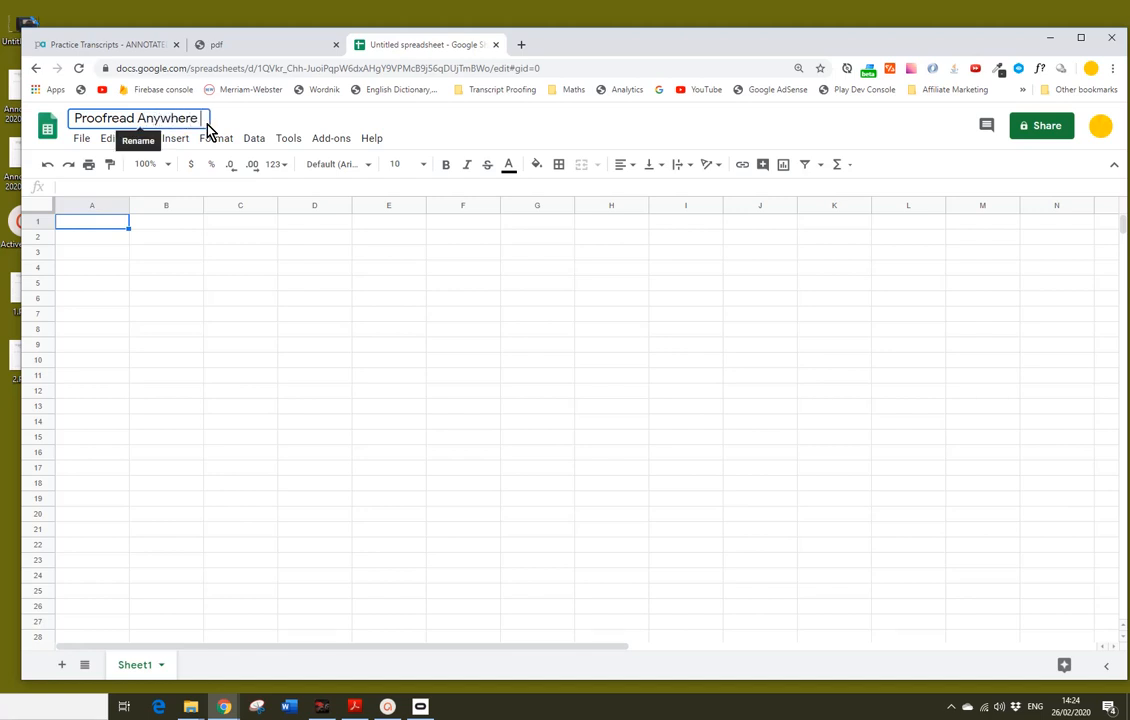
pyautogui.write(' #29')
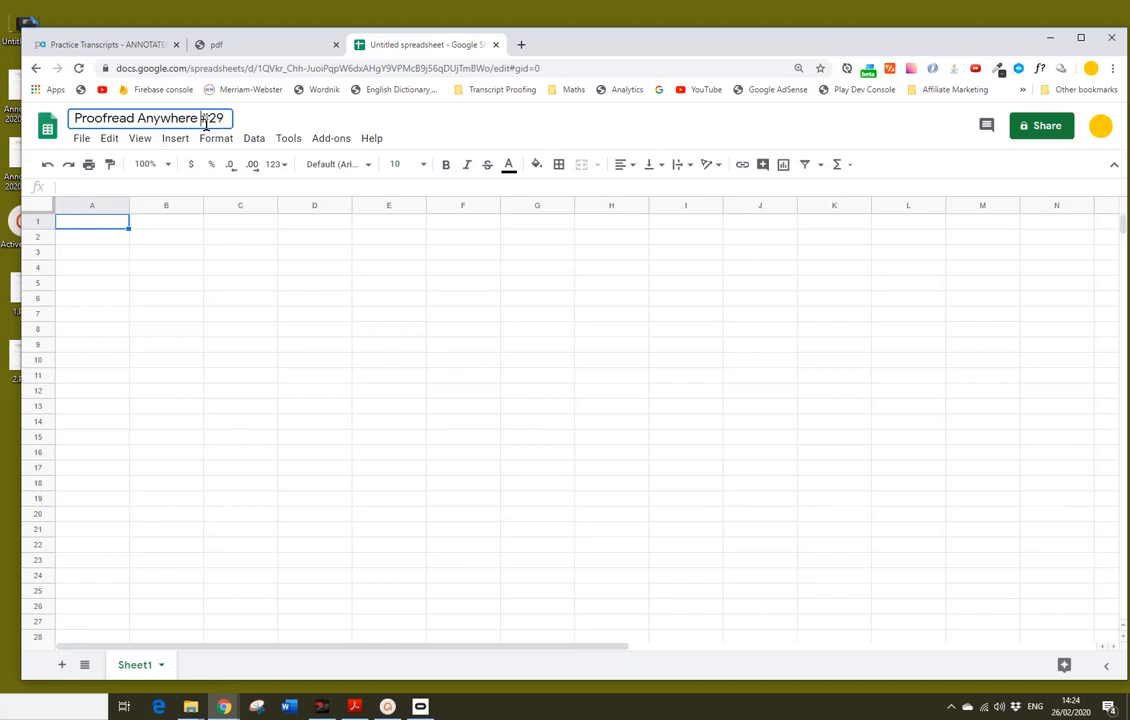
pyautogui.write('FT')
pyautogui.click(115, 230)
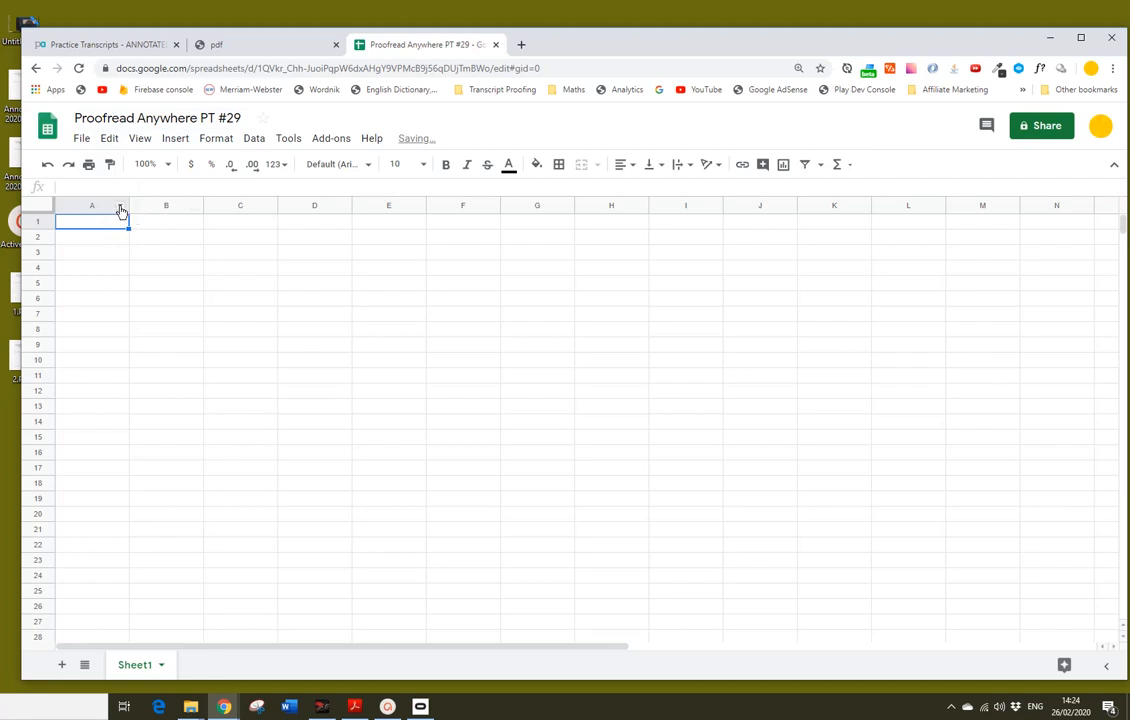
# Step: Widen columns A and B to nearly equal large widths and heighten row 1 to form two large image cells
pyautogui.moveTo(128, 206); pyautogui.dragTo(490, 220)
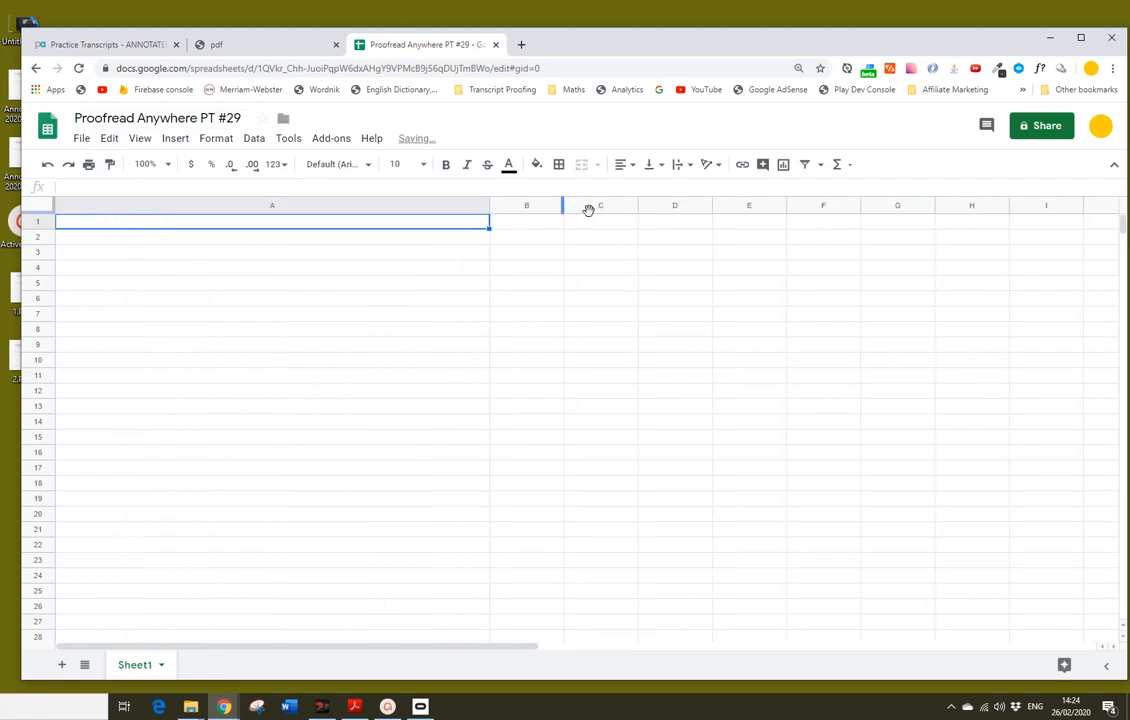
pyautogui.click(562, 210)
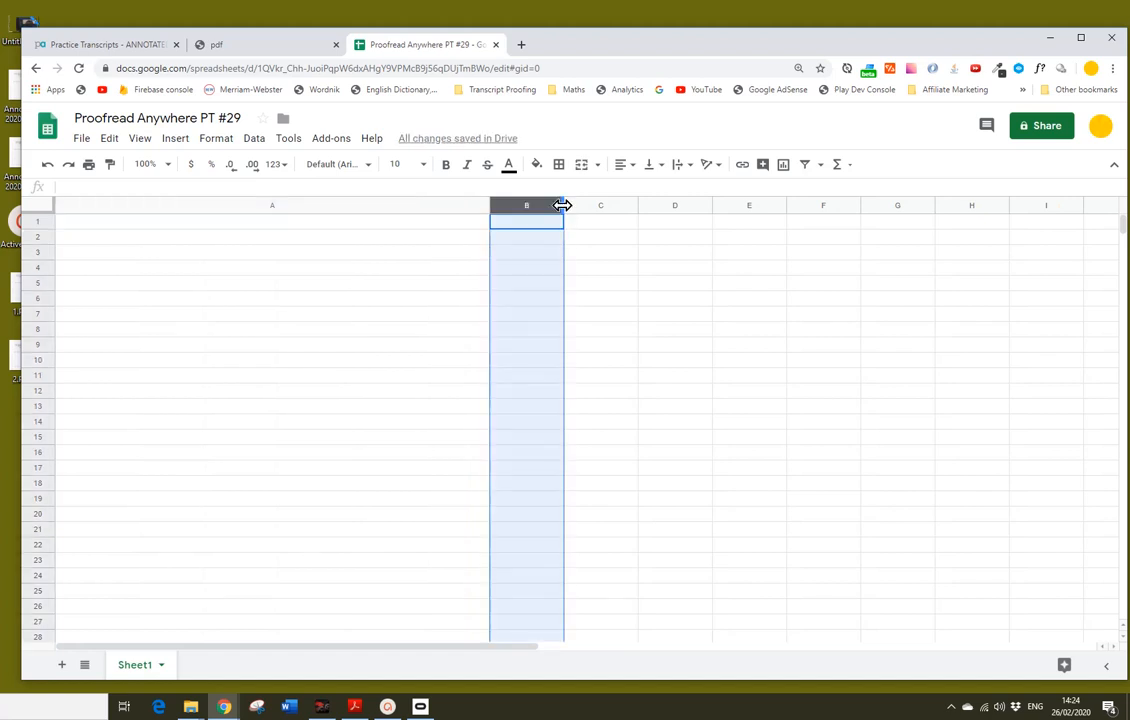
pyautogui.moveTo(565, 205); pyautogui.dragTo(916, 206)
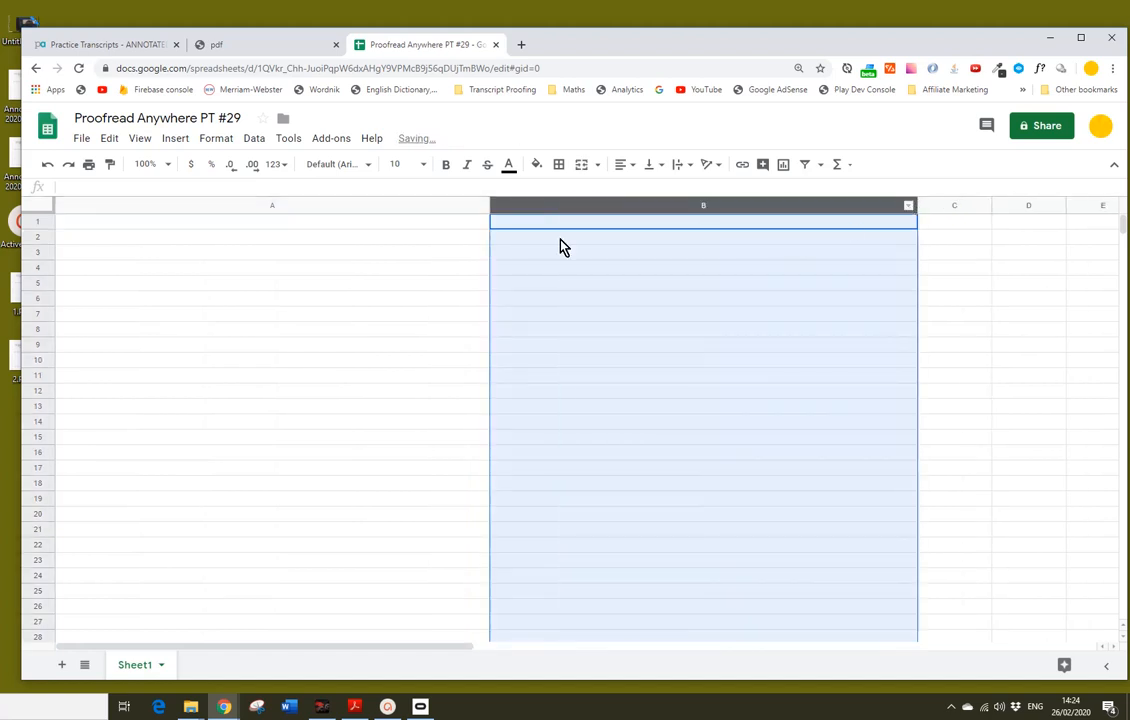
pyautogui.moveTo(47, 228); pyautogui.dragTo(61, 590)
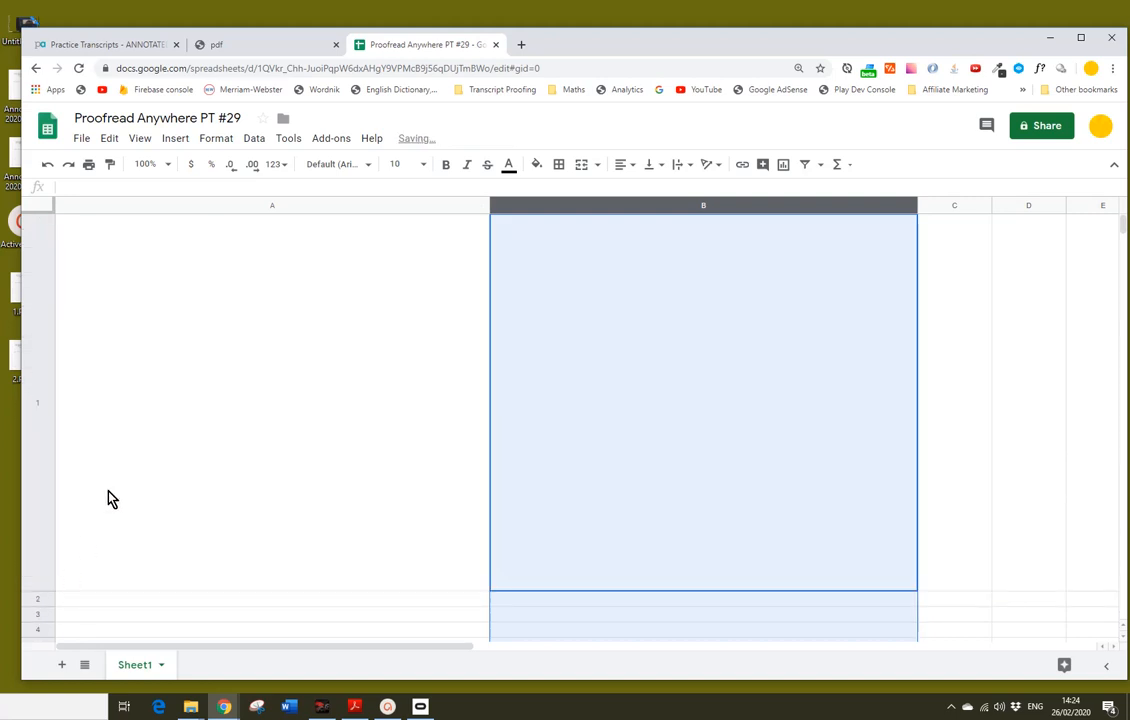
pyautogui.click(285, 380)
pyautogui.click(681, 383)
pyautogui.click(409, 368)
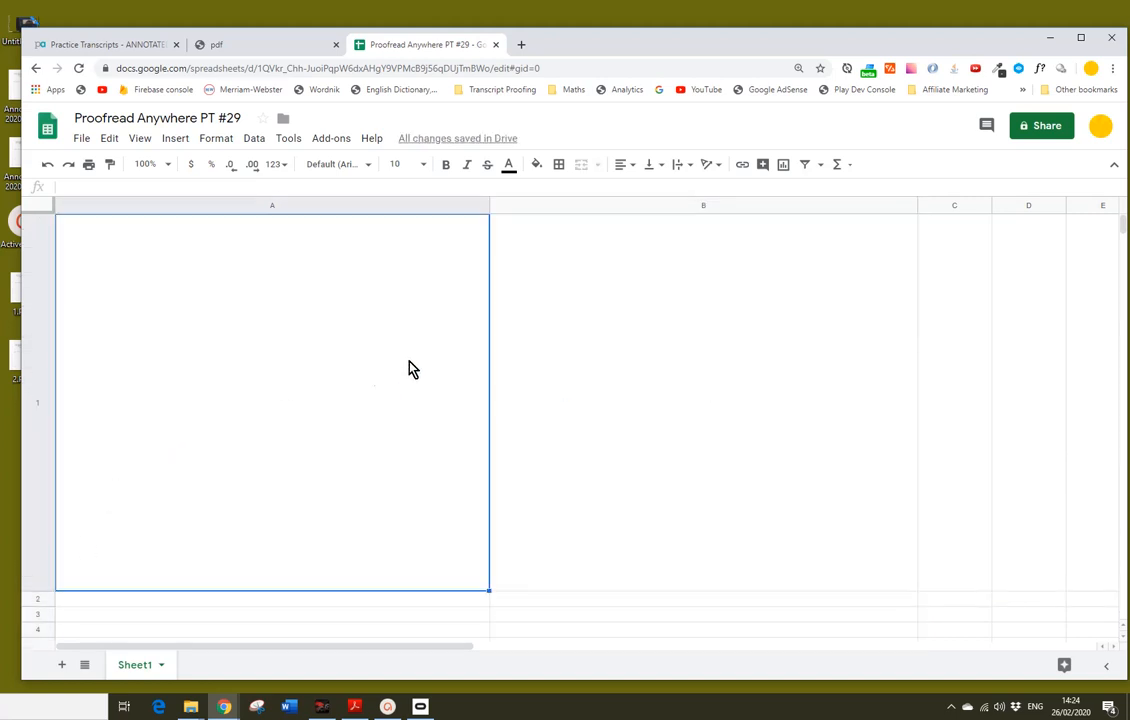
pyautogui.click(549, 398)
pyautogui.click(358, 361)
pyautogui.click(550, 381)
# Step: Insert the desktop file 1.PNG as an in-cell image in A1, narrowing the browser window to expose the desktop files
pyautogui.click(322, 378)
pyautogui.click(177, 140)
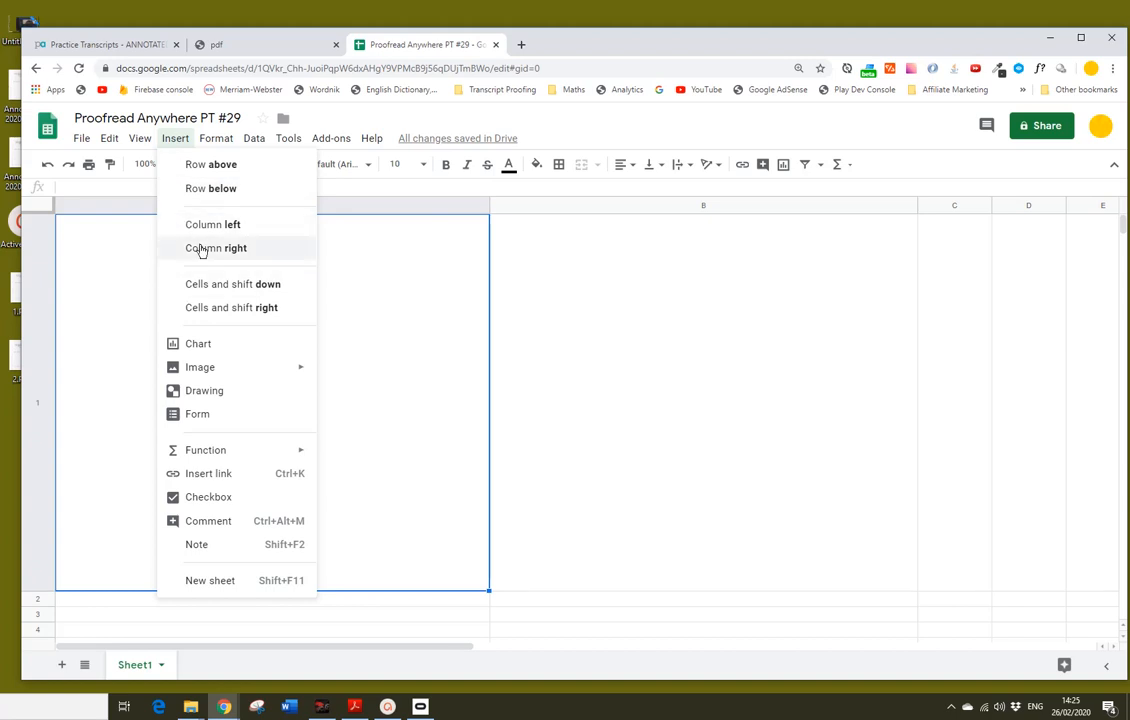
pyautogui.moveTo(219, 368)
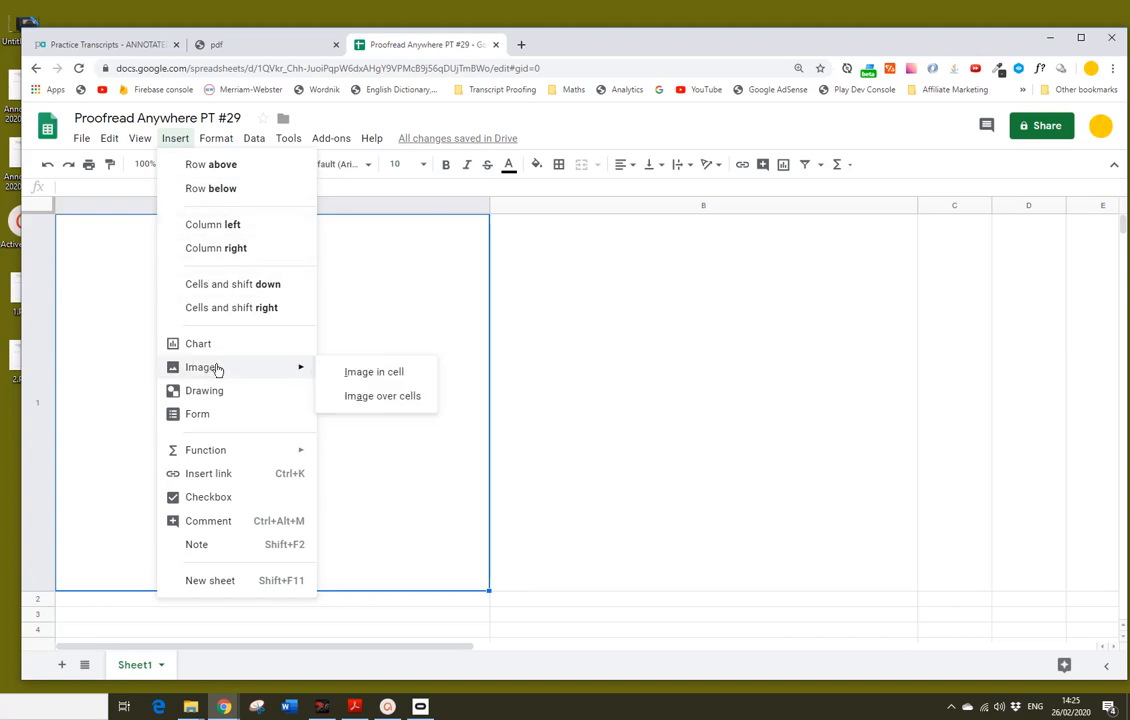
pyautogui.click(403, 381)
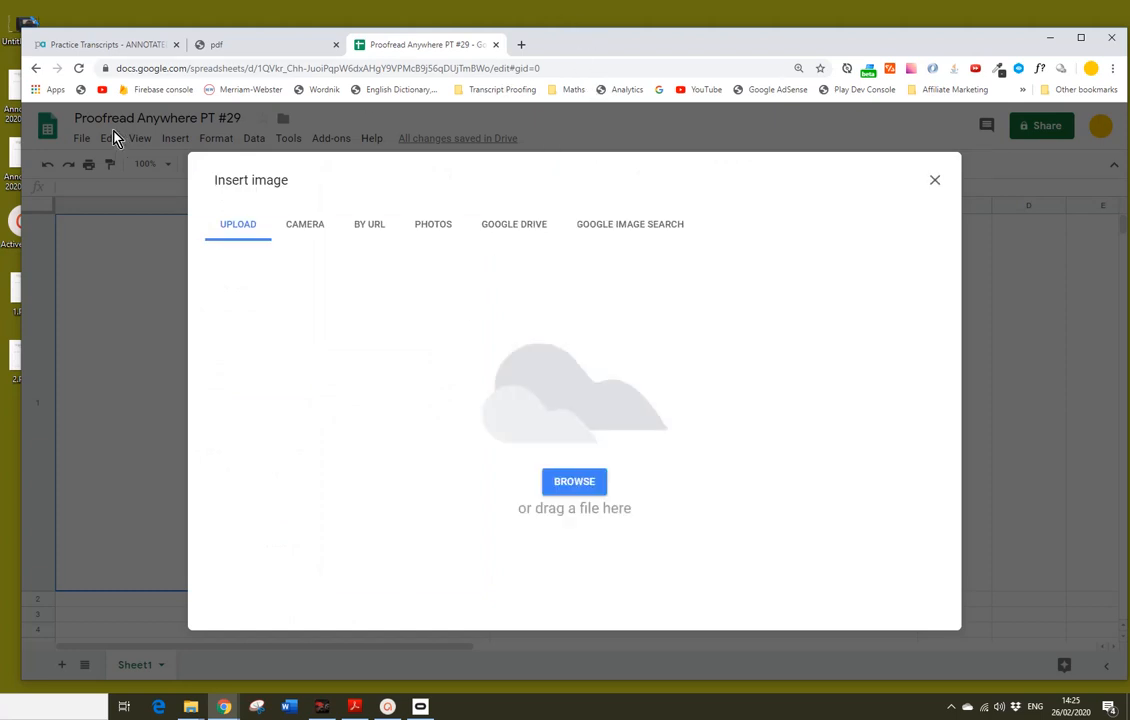
pyautogui.moveTo(22, 117); pyautogui.dragTo(65, 117)
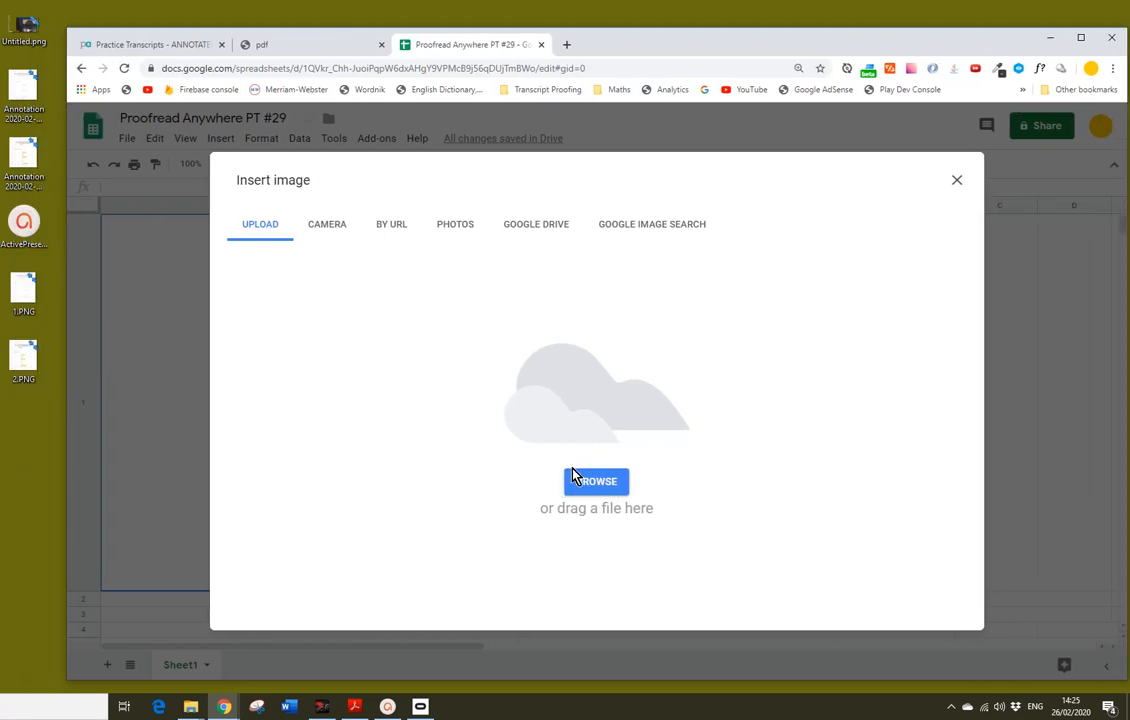
pyautogui.click(595, 484)
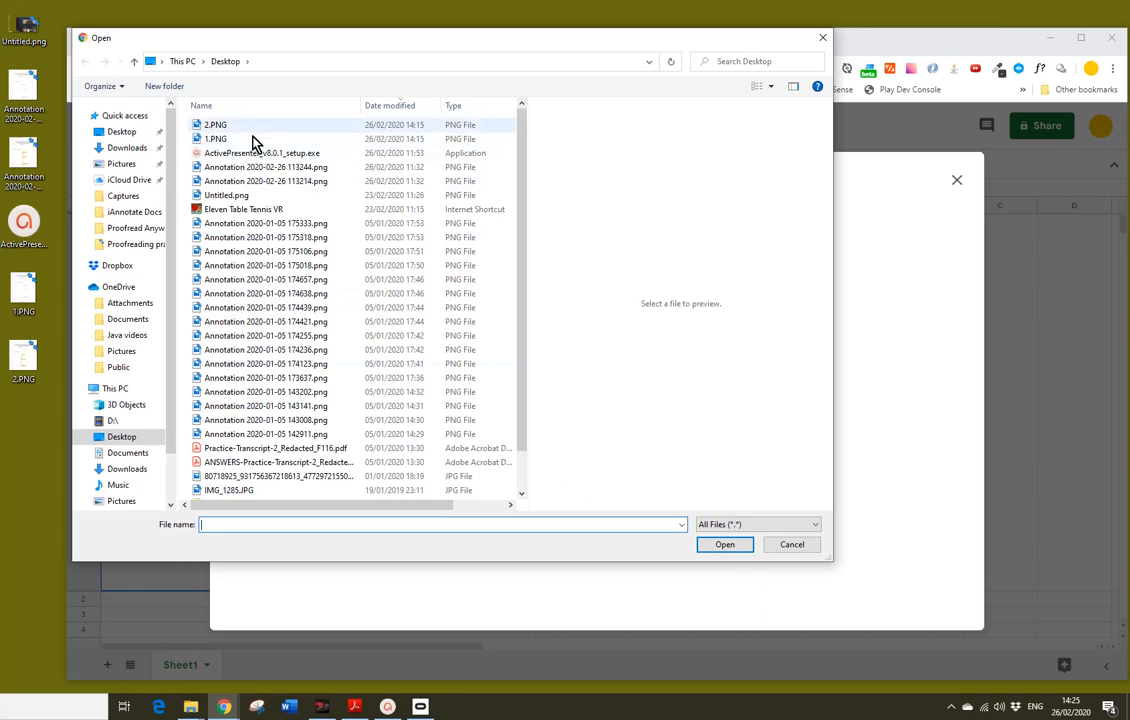
pyautogui.click(798, 550)
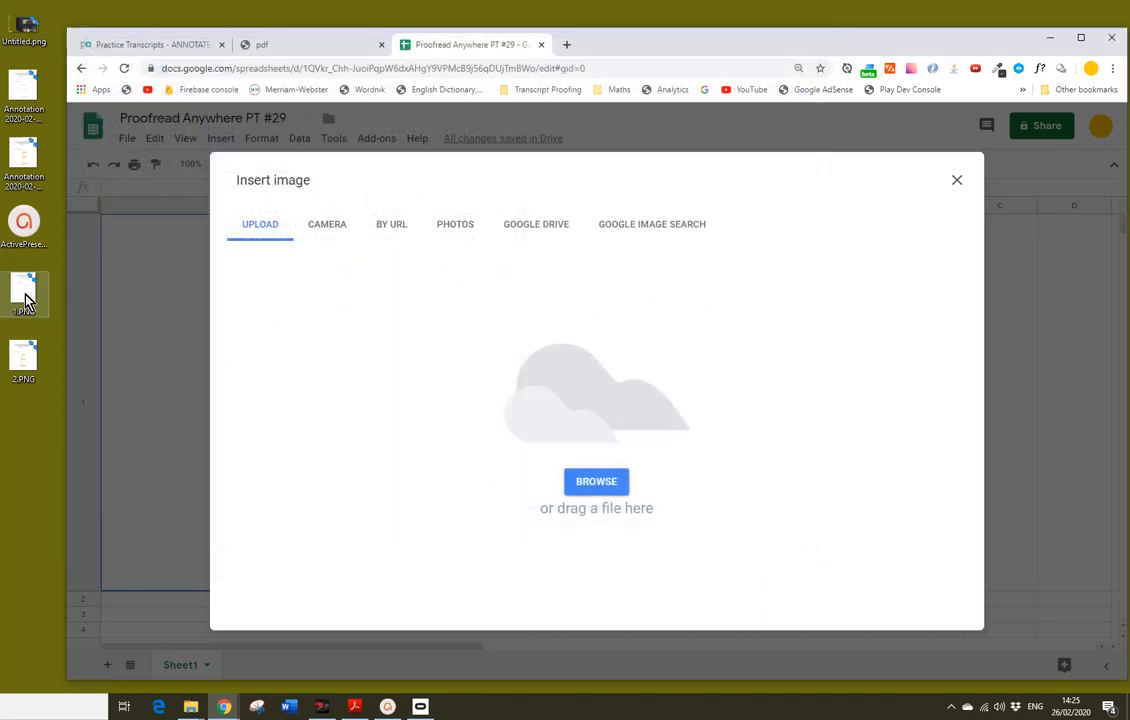
pyautogui.moveTo(23, 300); pyautogui.dragTo(573, 432)
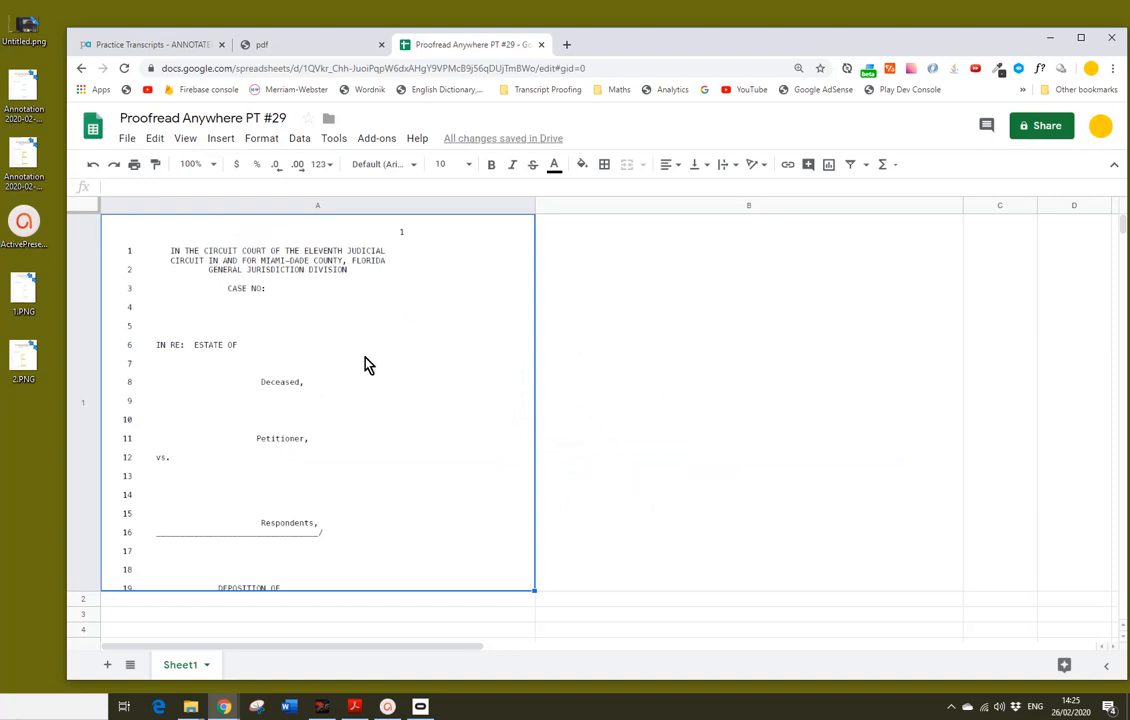
# Step: Insert the desktop file 2.PNG as an in-cell image in B1, beside the first transcript image
pyautogui.click(738, 382)
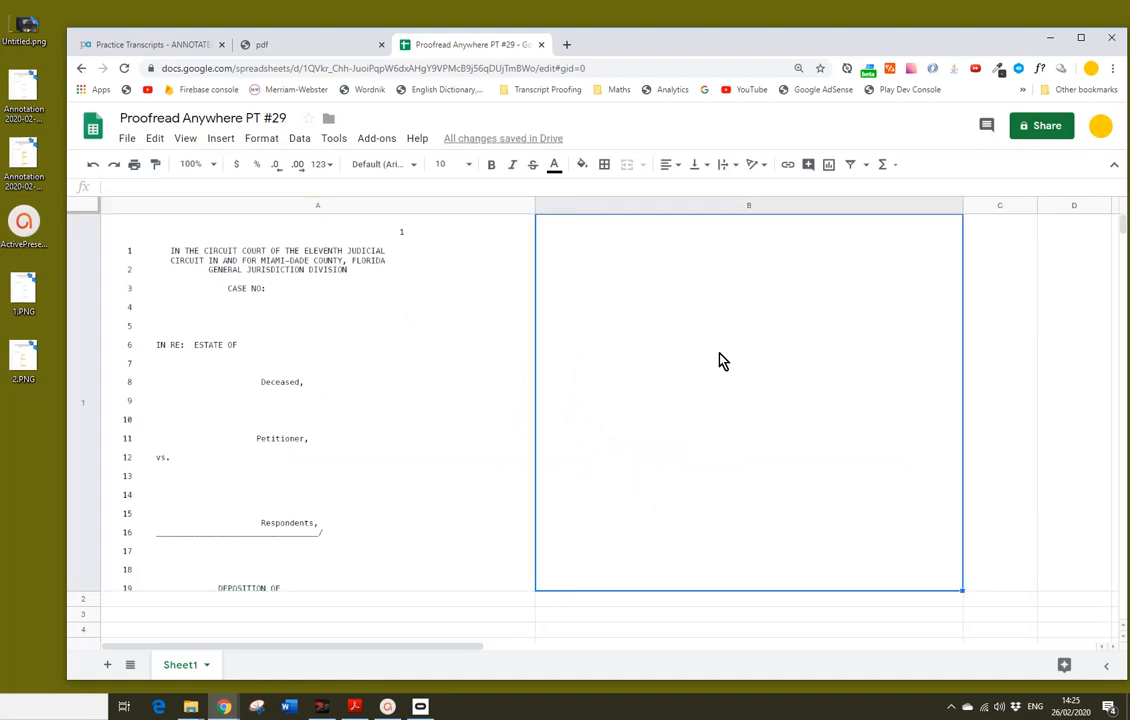
pyautogui.click(221, 138)
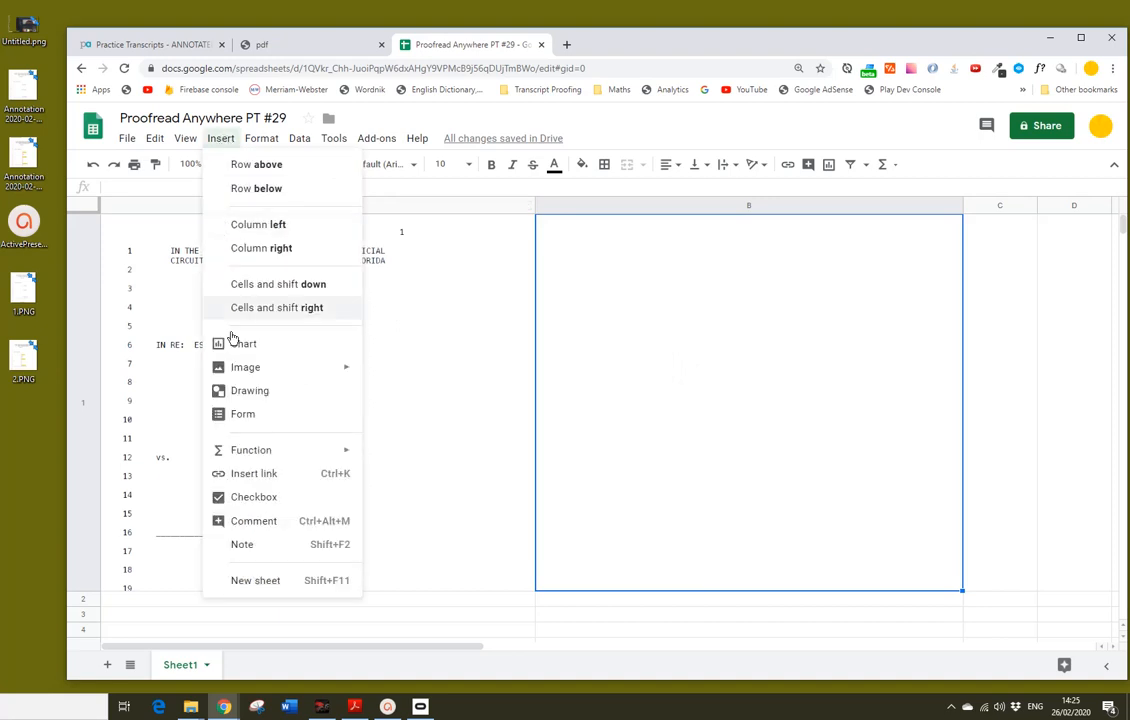
pyautogui.moveTo(243, 370)
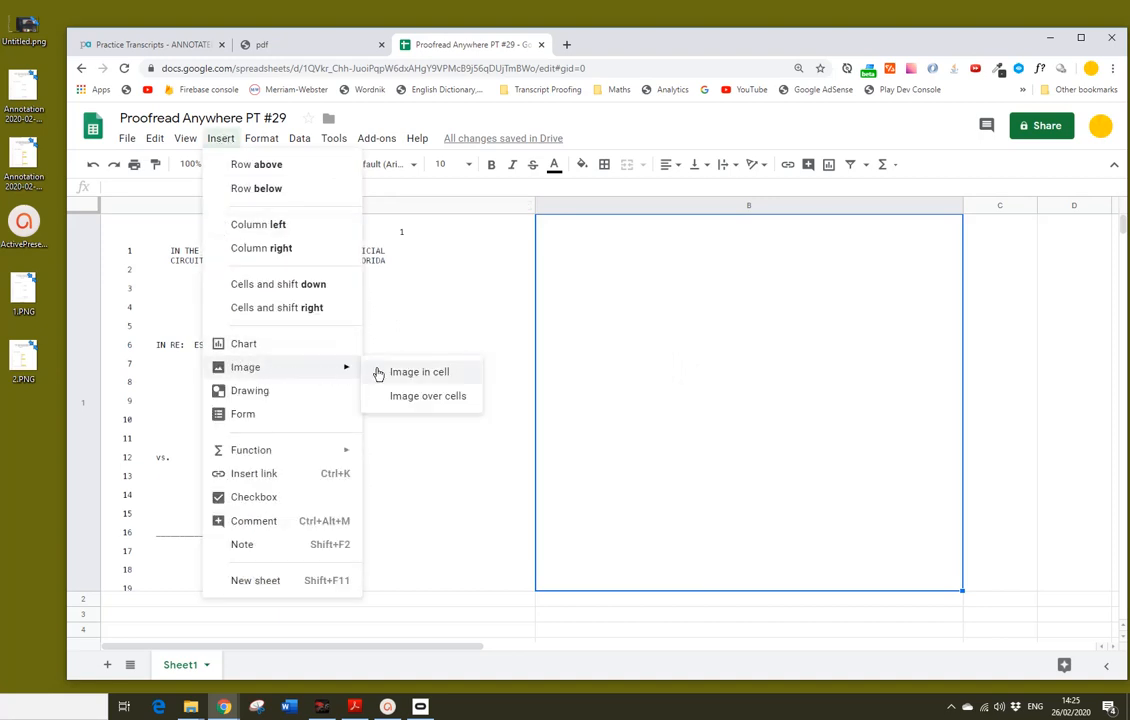
pyautogui.click(415, 373)
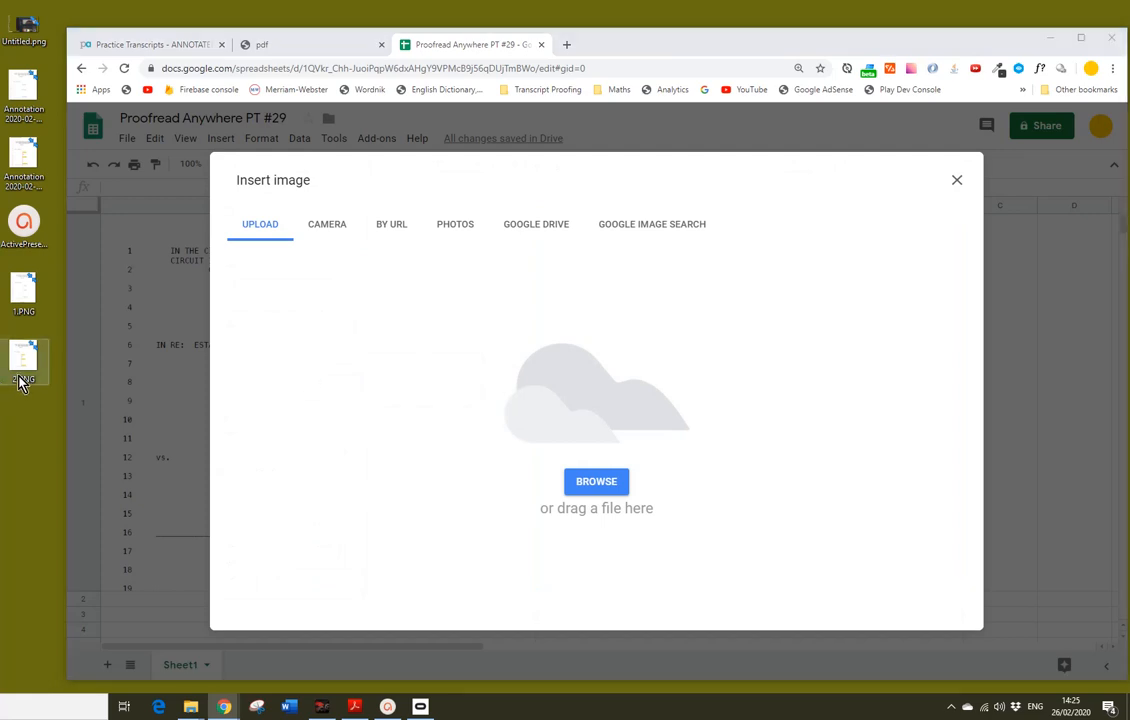
pyautogui.moveTo(23, 378); pyautogui.dragTo(563, 442)
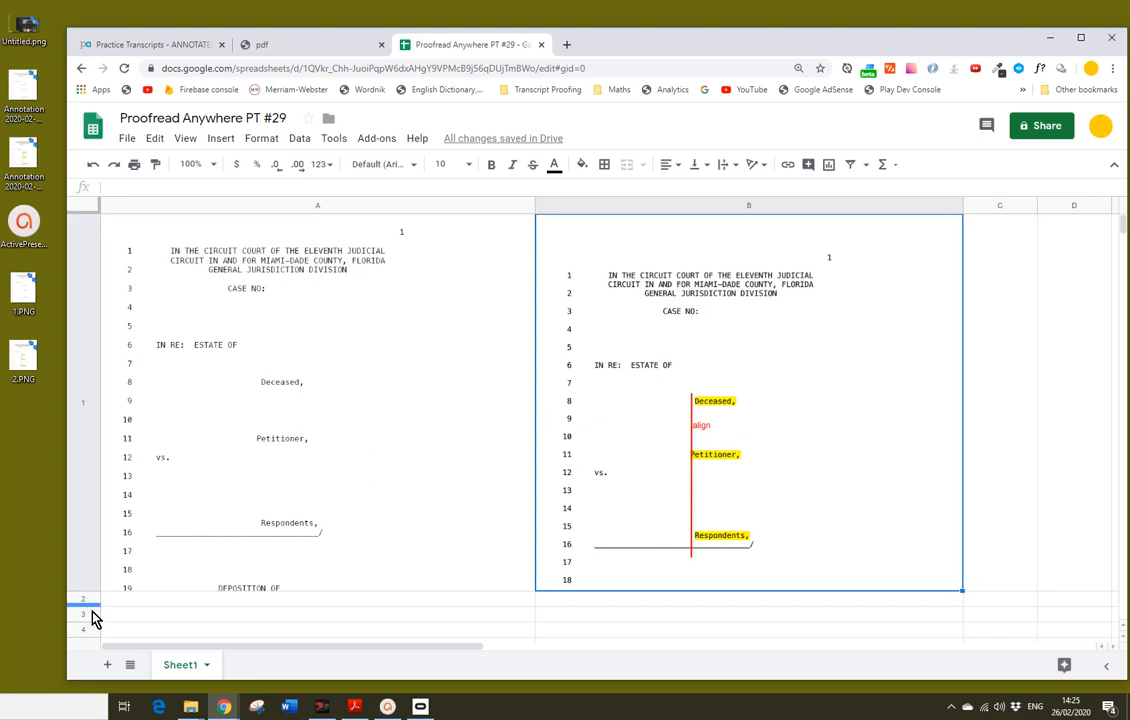
# Step: Increase the height of row 2 to about three times the default and fill the entire row with very light gray
pyautogui.moveTo(96, 605); pyautogui.dragTo(96, 634)
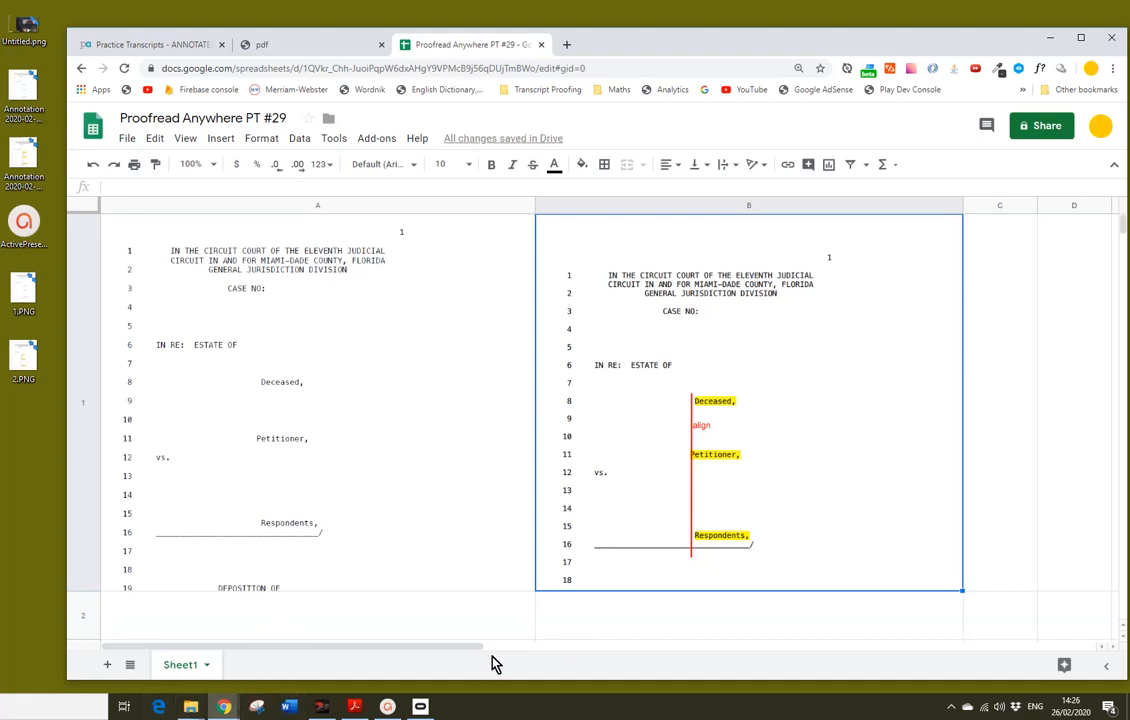
pyautogui.click(88, 615)
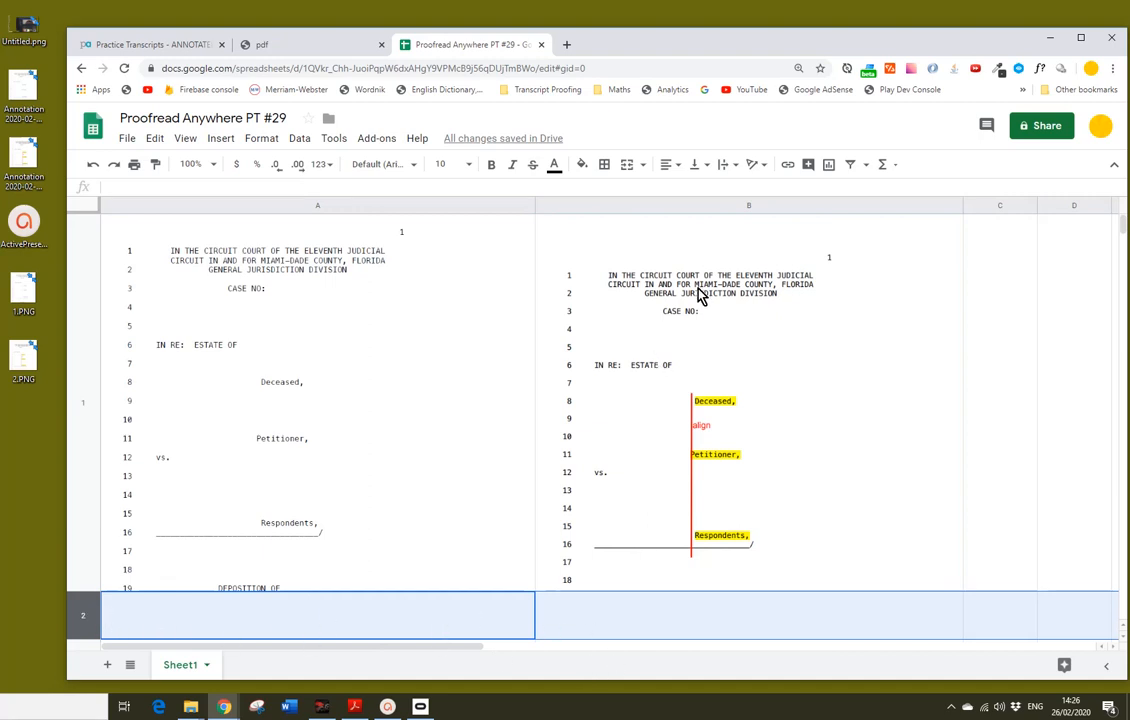
pyautogui.click(582, 165)
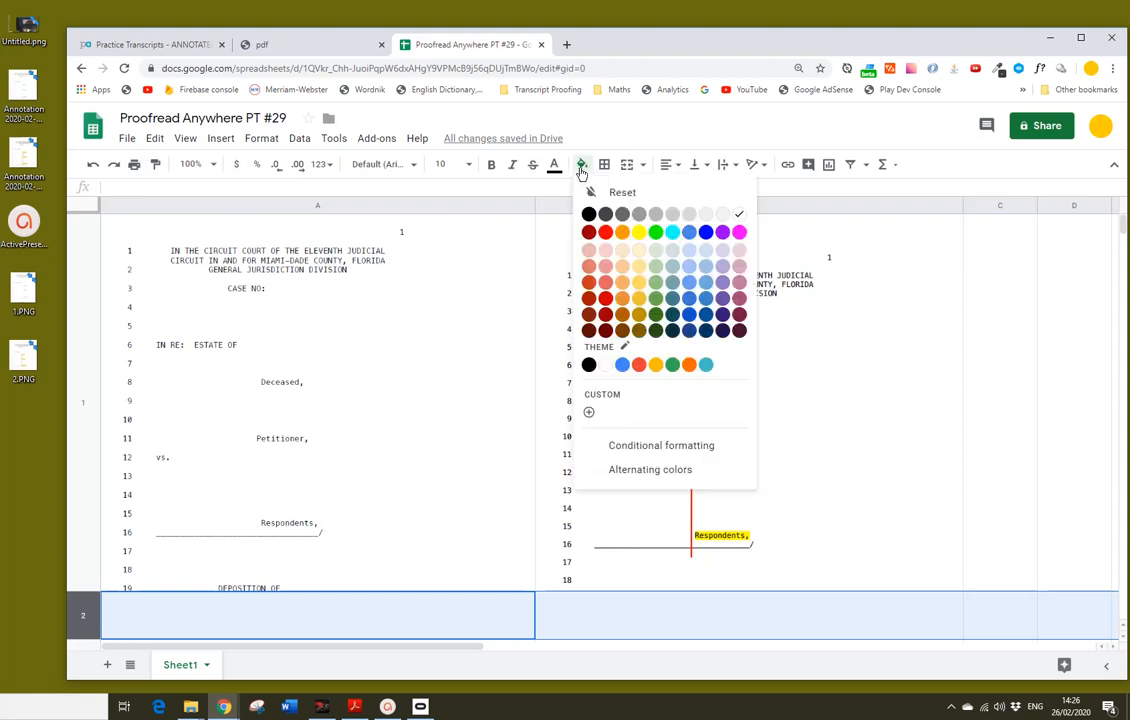
pyautogui.click(720, 214)
pyautogui.click(451, 477)
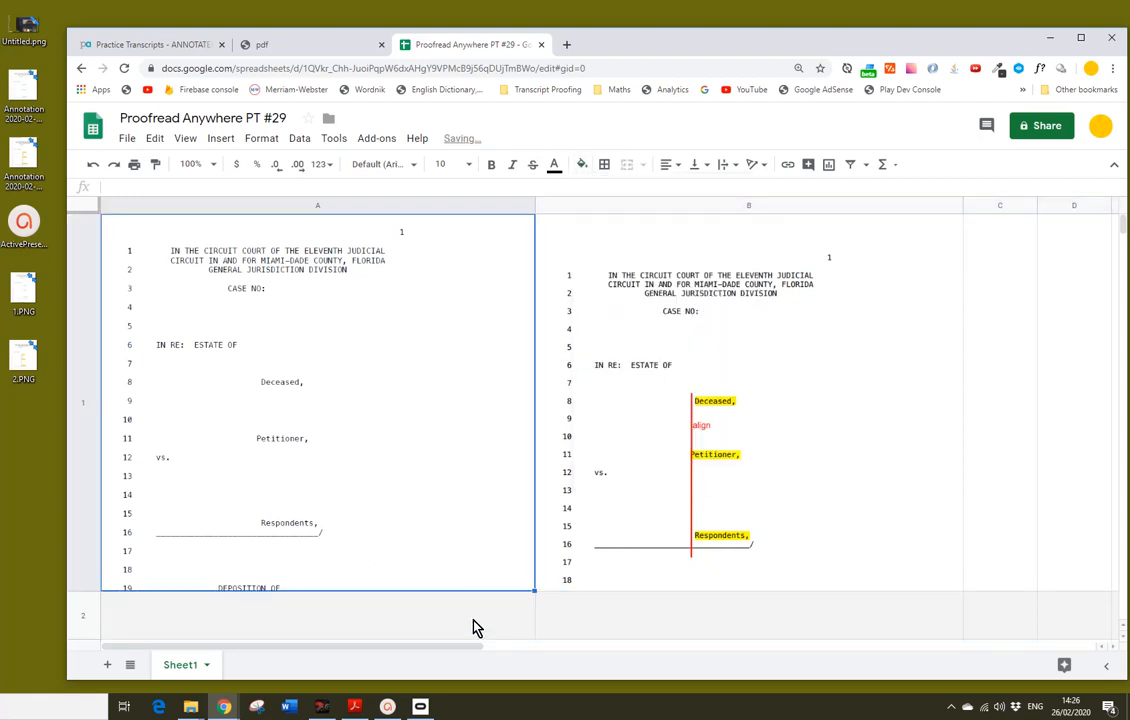
# Step: Increase the height of row 3 to form a second pair of large image cells, A3 and B3, below the gray row
pyautogui.scroll(-1, 396, 457)
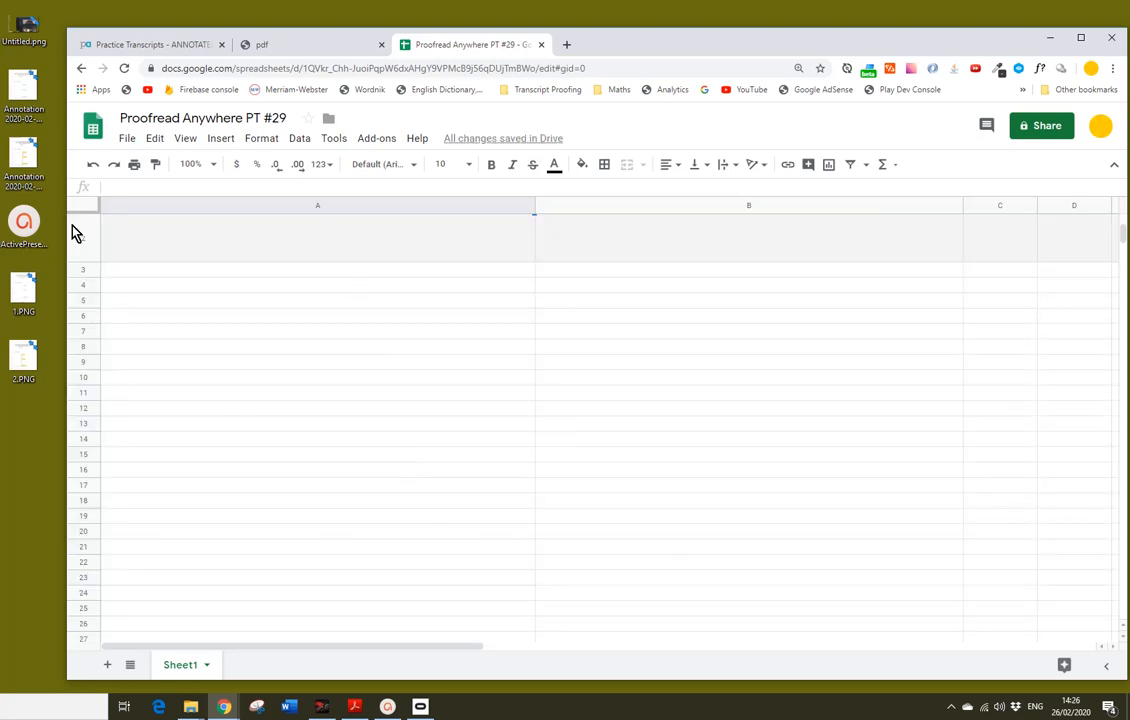
pyautogui.moveTo(95, 275); pyautogui.dragTo(141, 603)
pyautogui.click(449, 434)
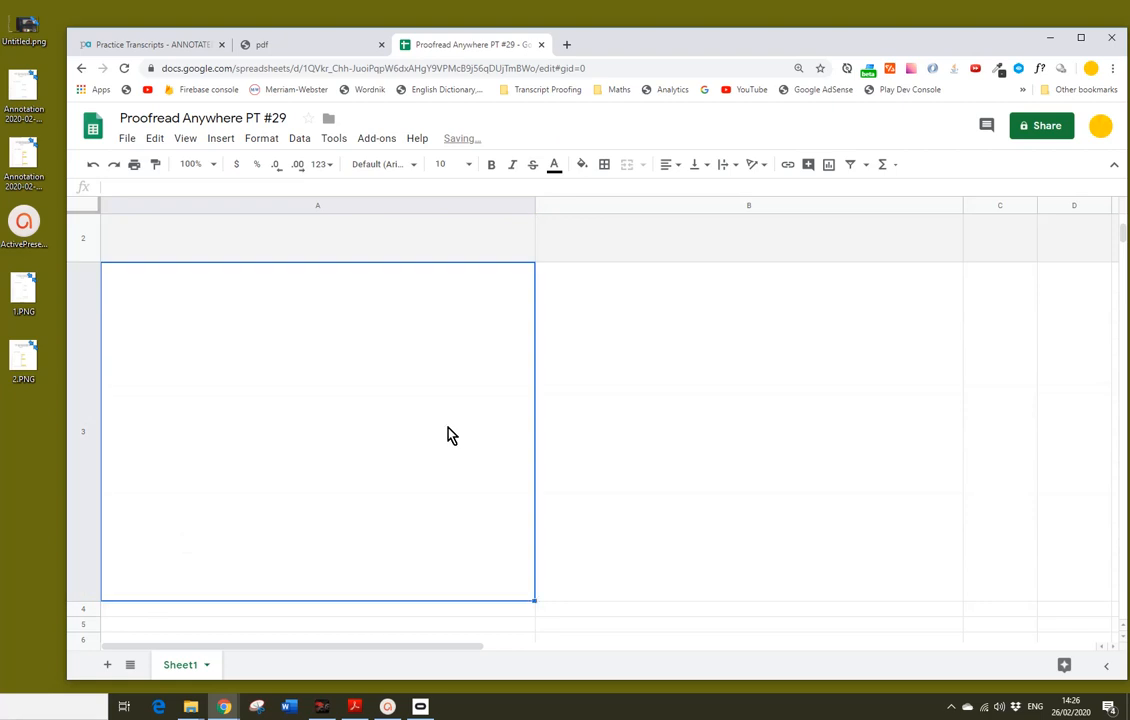
pyautogui.click(709, 472)
pyautogui.click(424, 426)
pyautogui.click(545, 428)
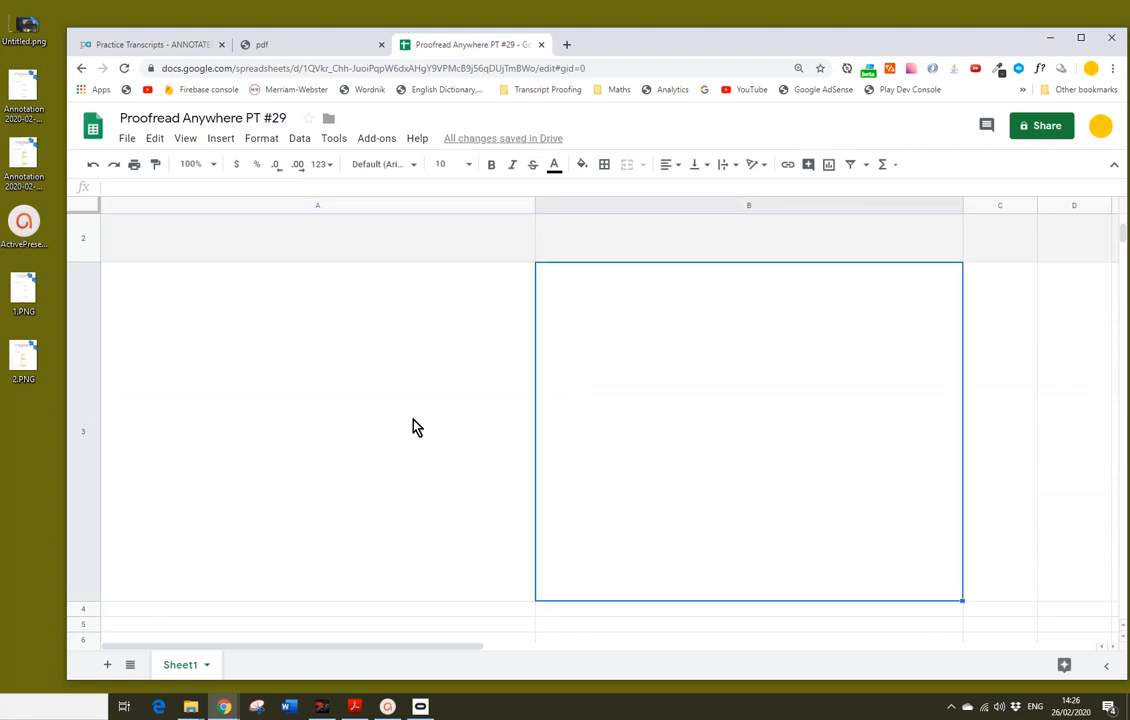
pyautogui.click(414, 424)
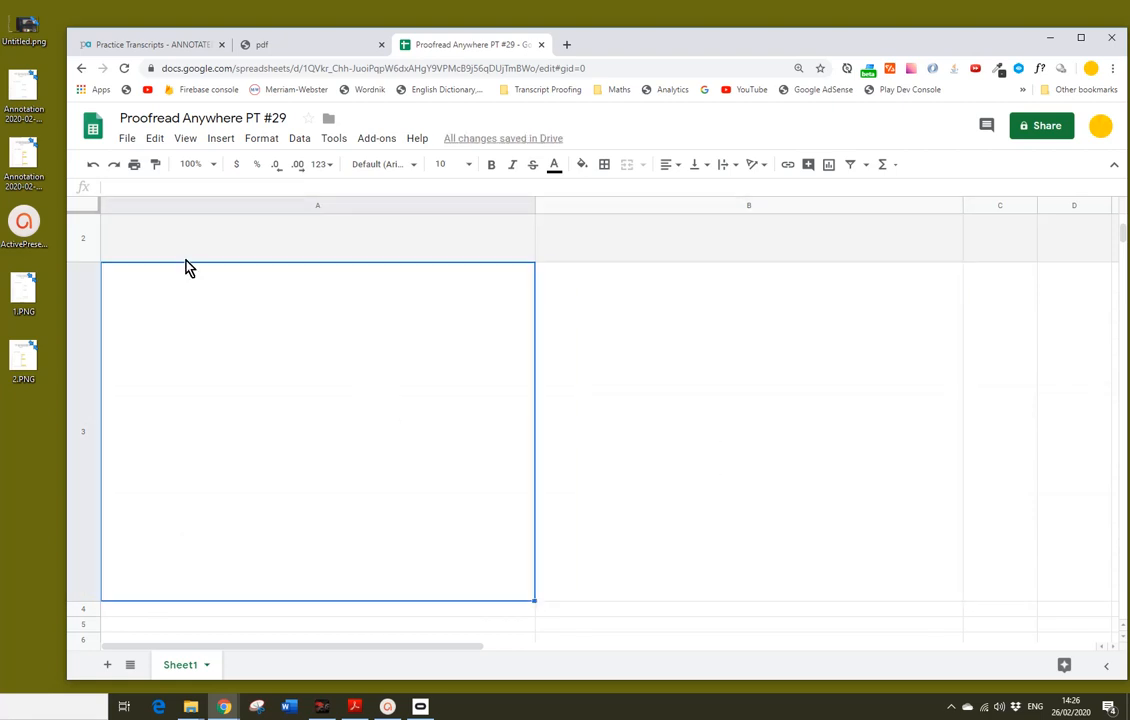
# Step: Open the finished Proofread Anywhere PT #26 spreadsheet and look through its side-by-side original and annotated screenshots
pyautogui.click(83, 70)
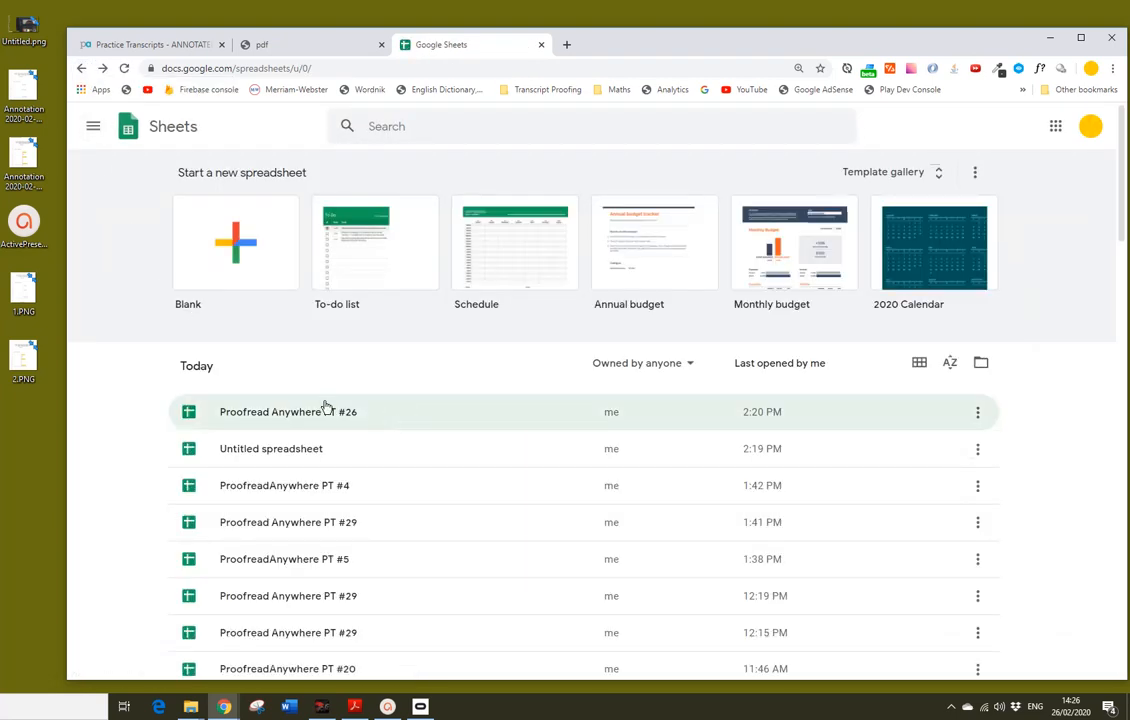
pyautogui.click(336, 421)
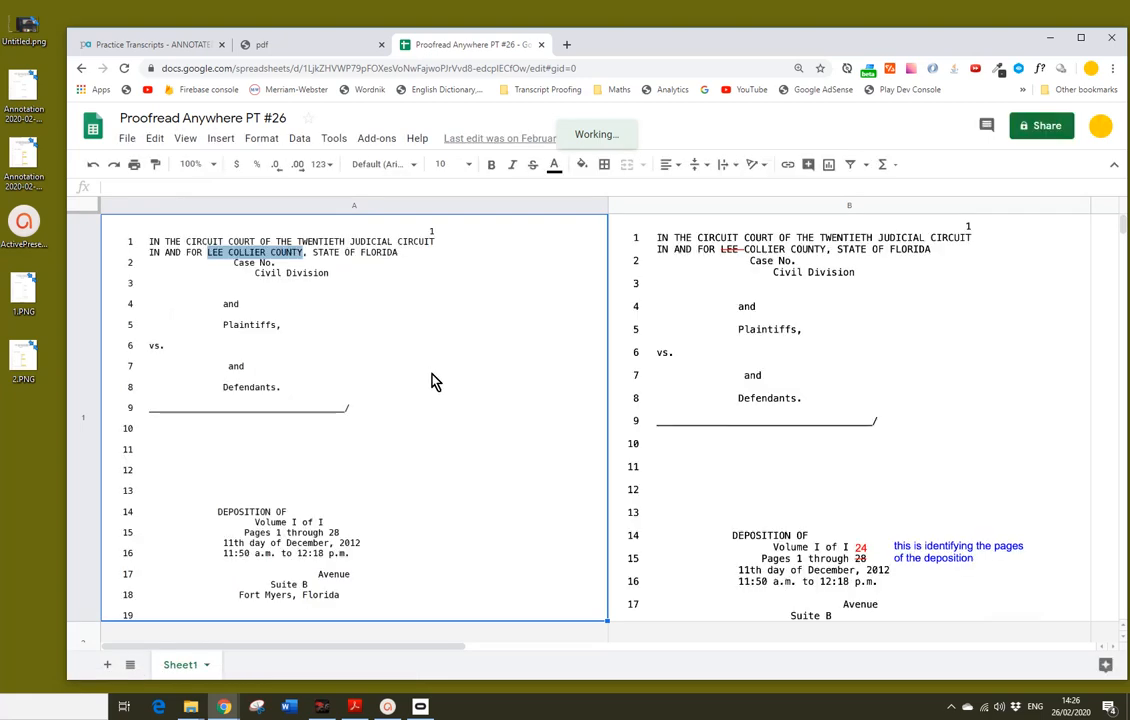
pyautogui.scroll(-5, 444, 393)
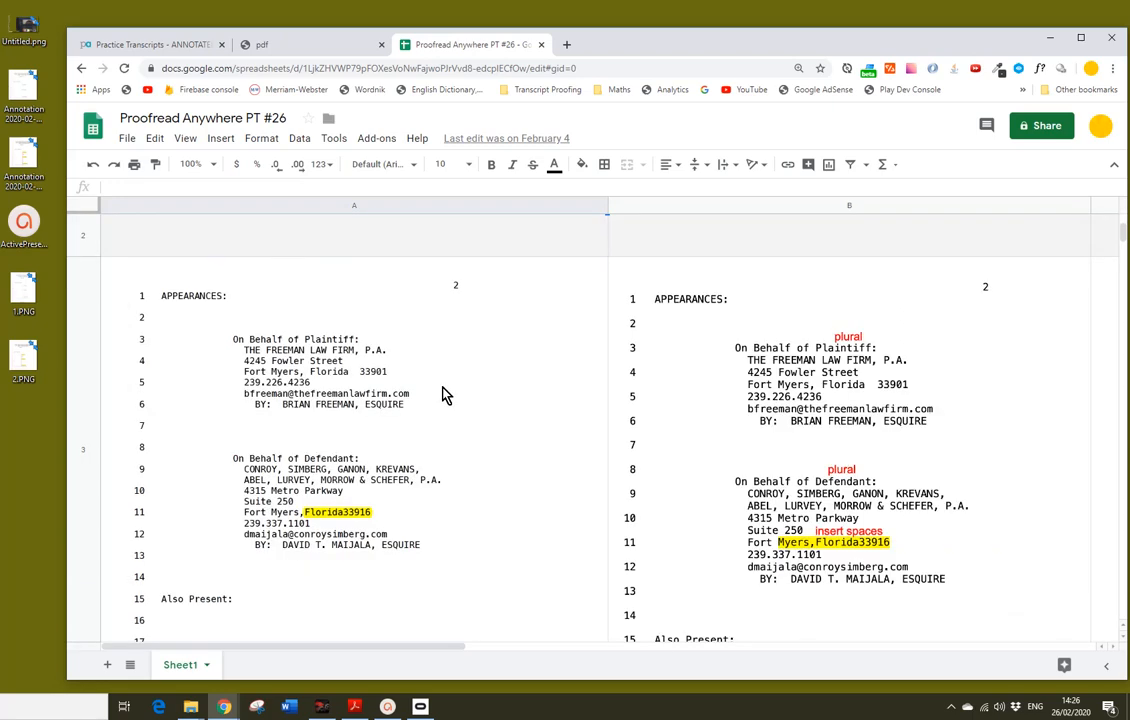
pyautogui.scroll(-10, 444, 393)
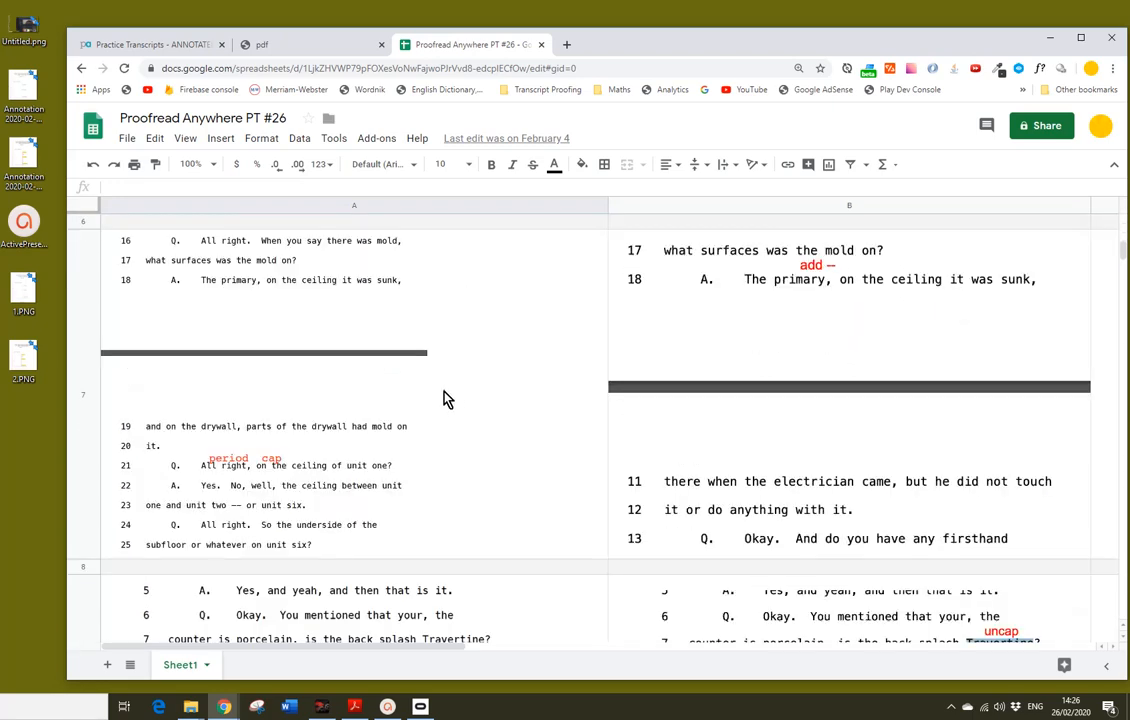
pyautogui.scroll(15, 447, 398)
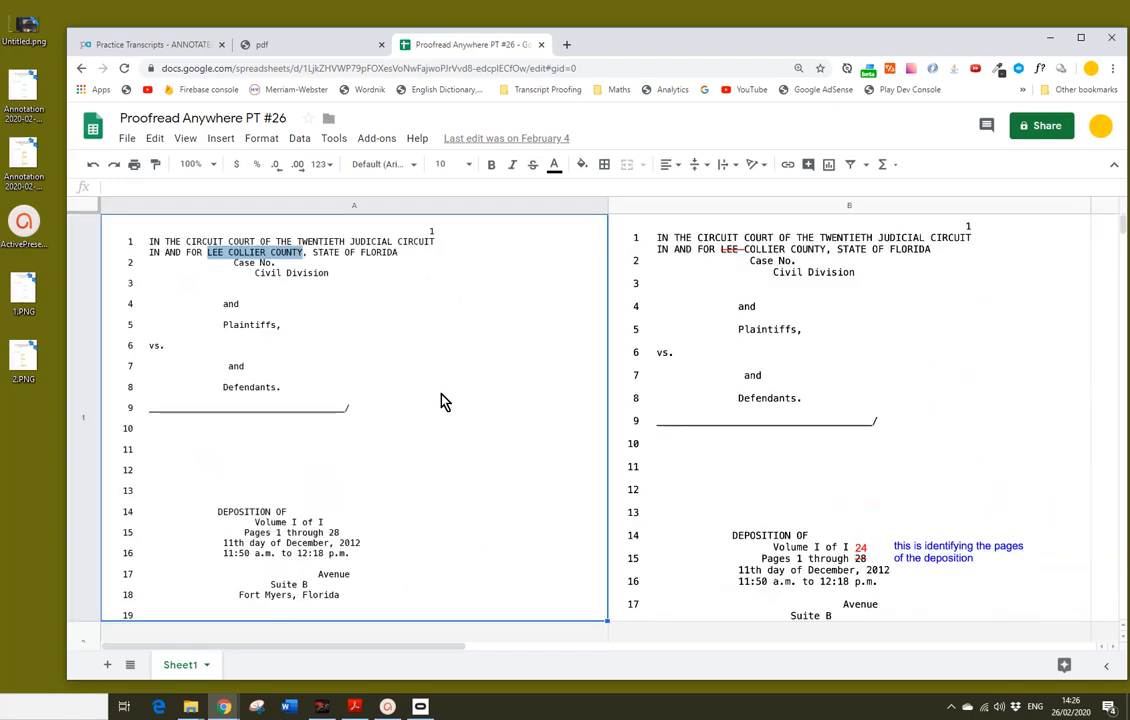
pyautogui.scroll(-3, 444, 400)
pyautogui.scroll(3, 444, 400)
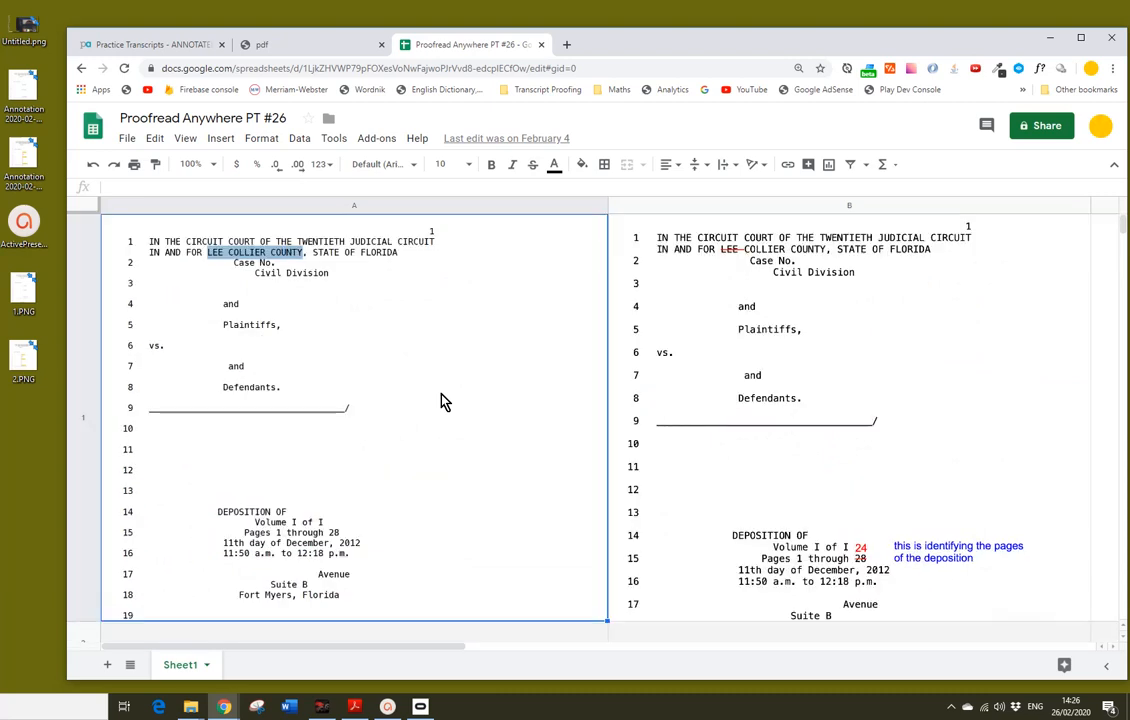
# Step: Open the PT #26 spreadsheet's version history and turn off Show changes for the current version
pyautogui.click(125, 138)
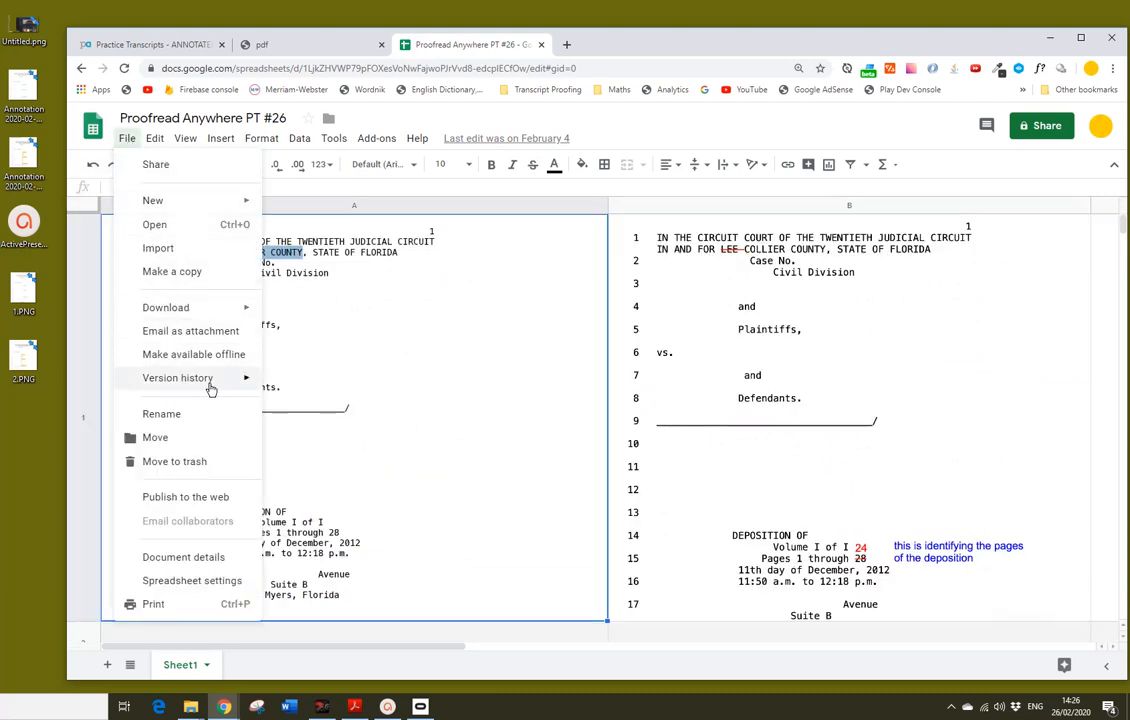
pyautogui.moveTo(214, 386)
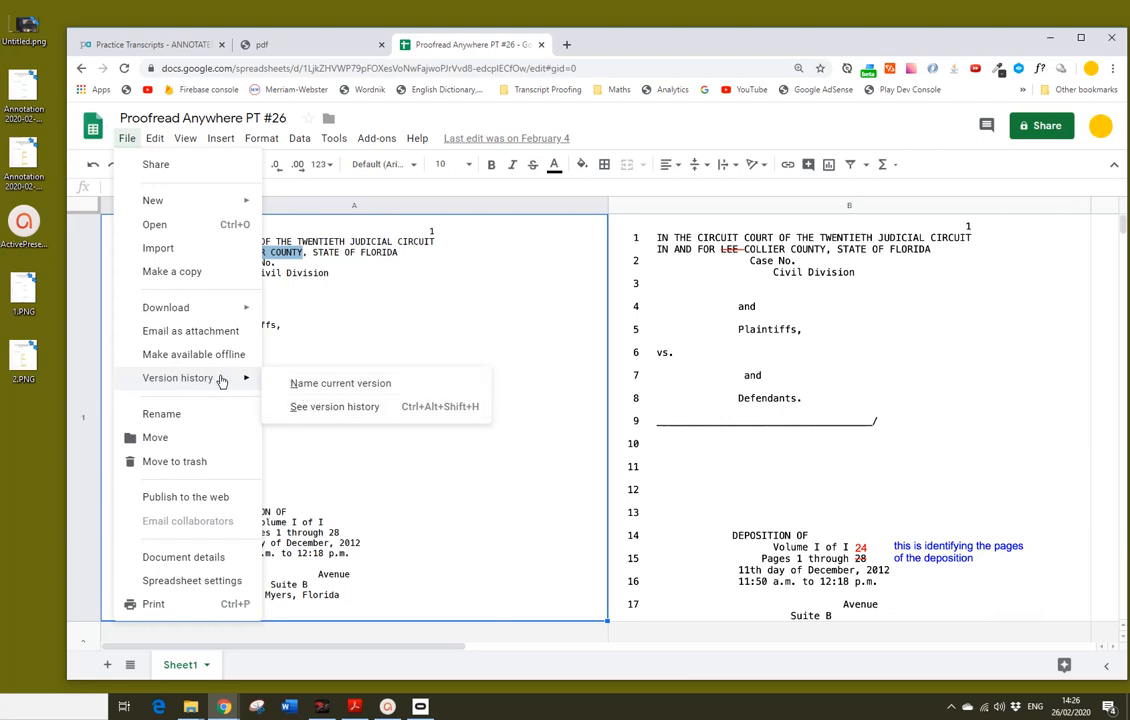
pyautogui.click(330, 410)
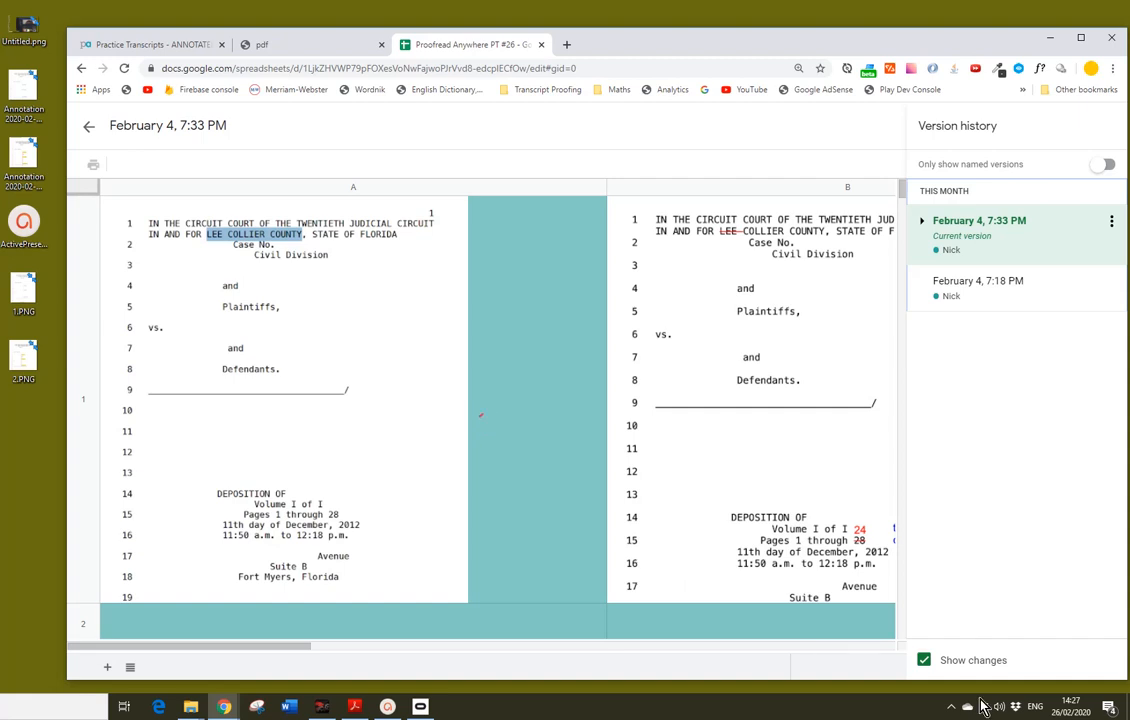
pyautogui.click(924, 661)
pyautogui.click(924, 661)
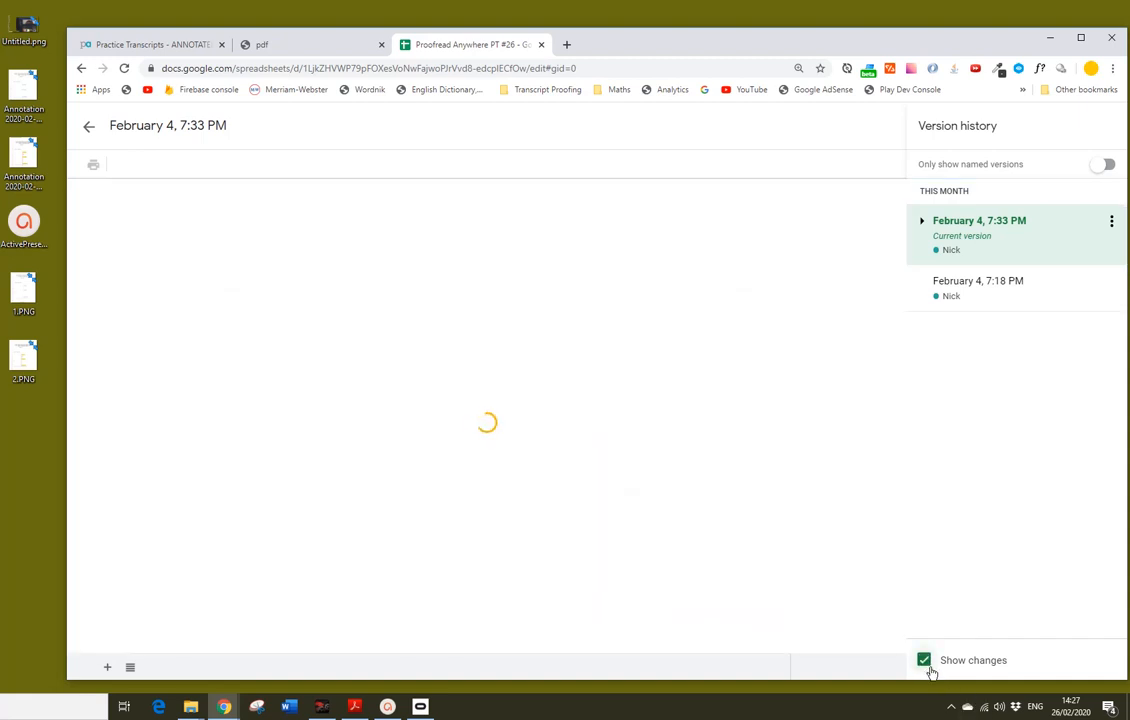
pyautogui.click(925, 661)
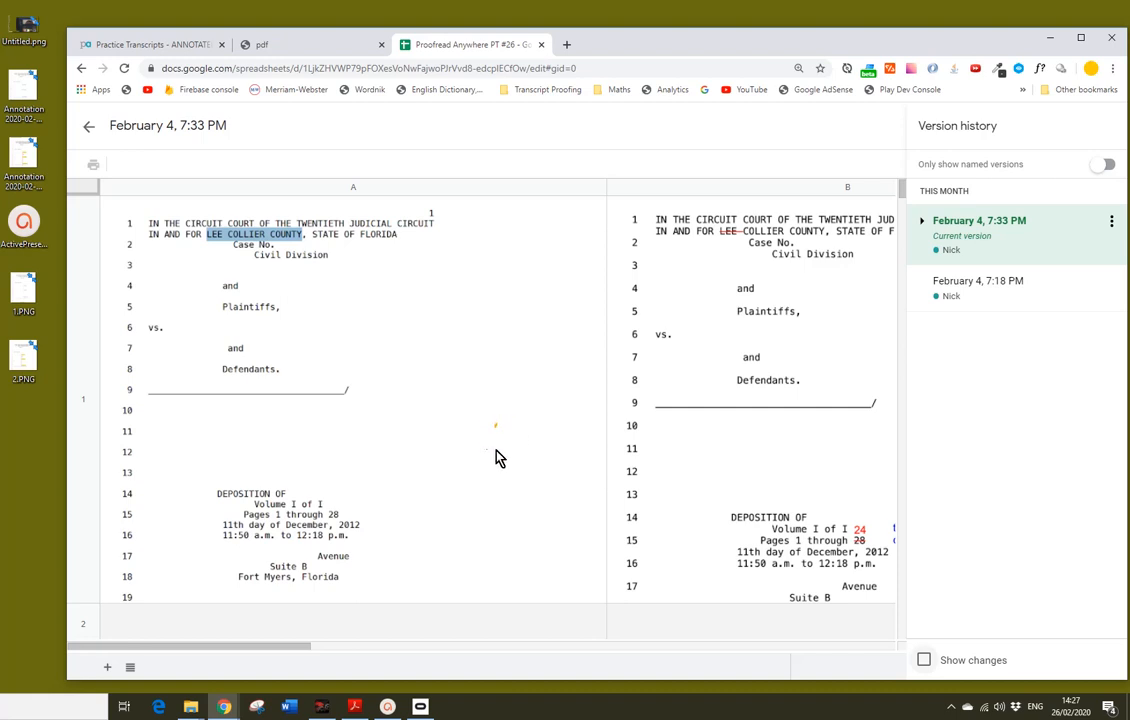
# Step: Examine the first two transcript page comparisons in the February 4, 7:33 PM version without change highlighting
pyautogui.scroll(-3, 499, 450)
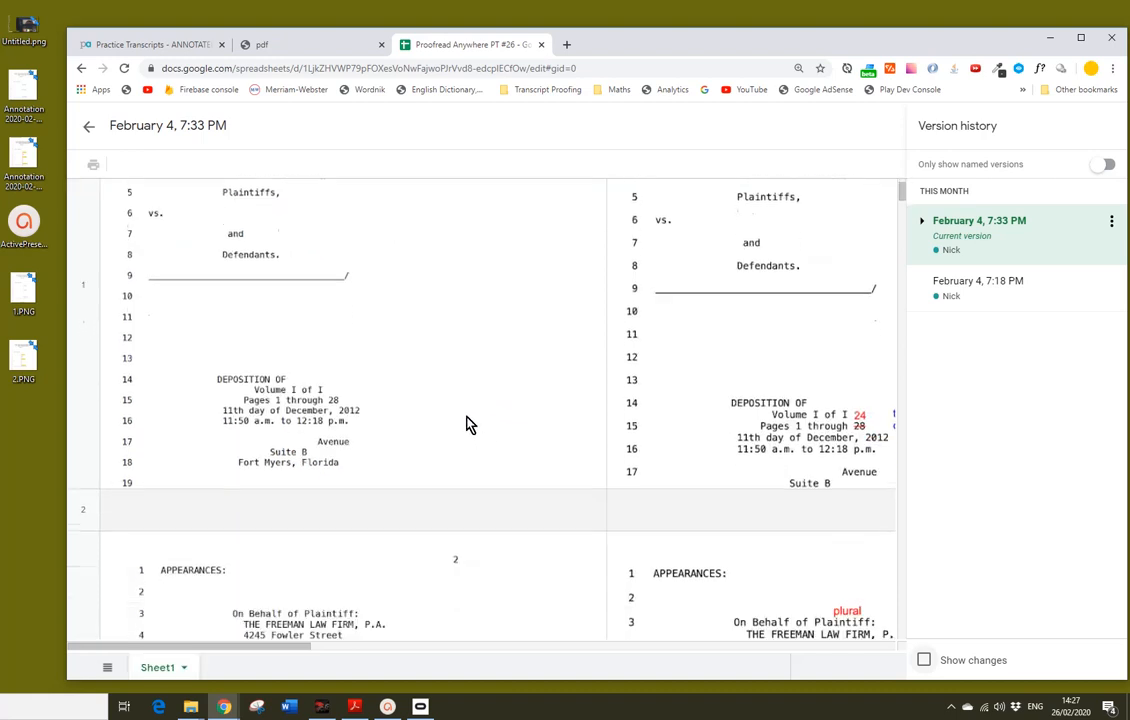
pyautogui.scroll(1, 470, 428)
pyautogui.scroll(-3, 485, 450)
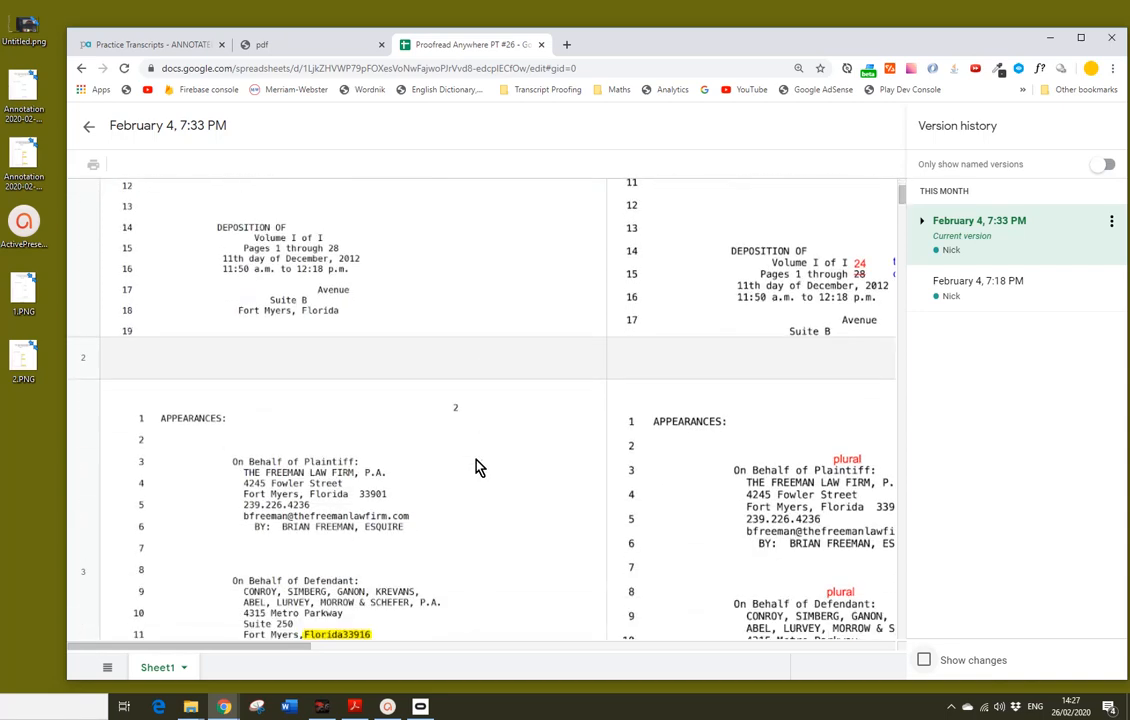
pyautogui.scroll(3, 476, 467)
pyautogui.scroll(-3, 474, 468)
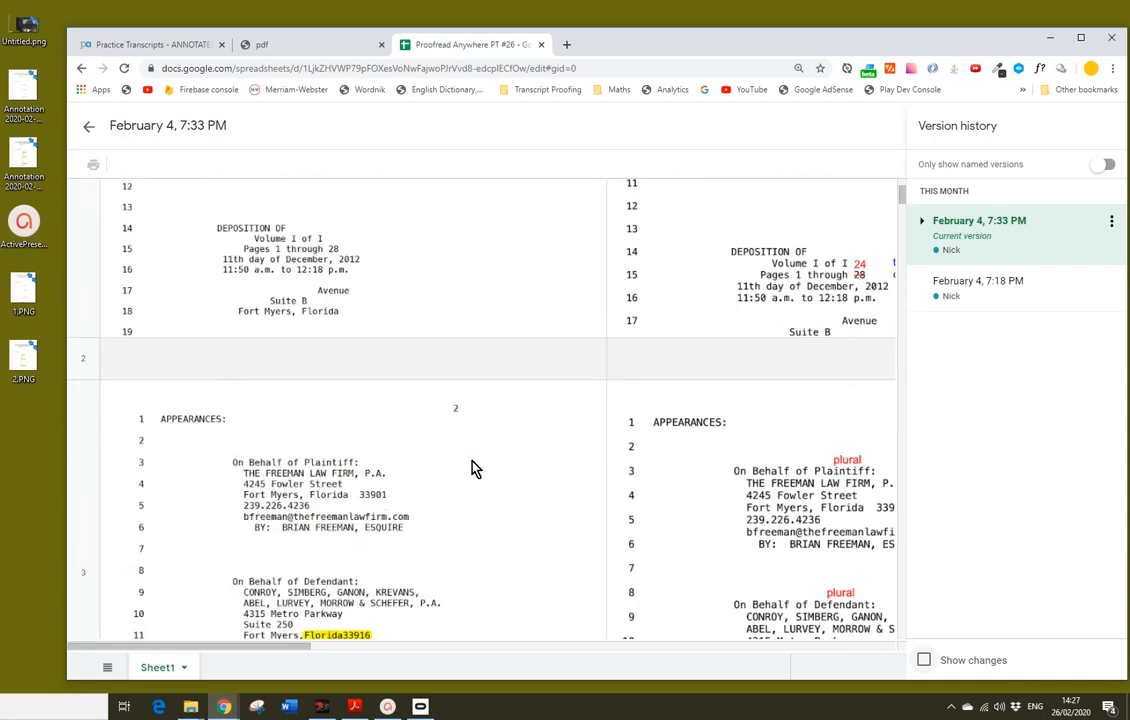
pyautogui.scroll(3, 470, 468)
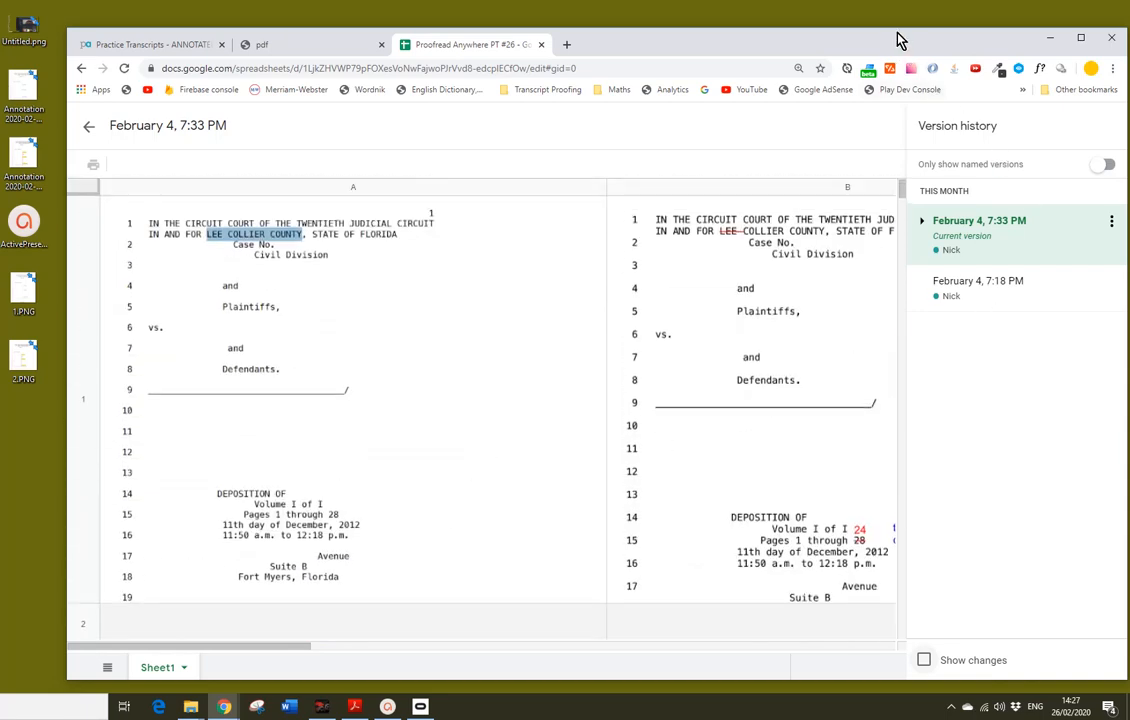
# Step: Narrow the browser window to about two thirds of the screen width and view column A's transcript pages beside the version history
pyautogui.moveTo(888, 36); pyautogui.dragTo(869, 27)
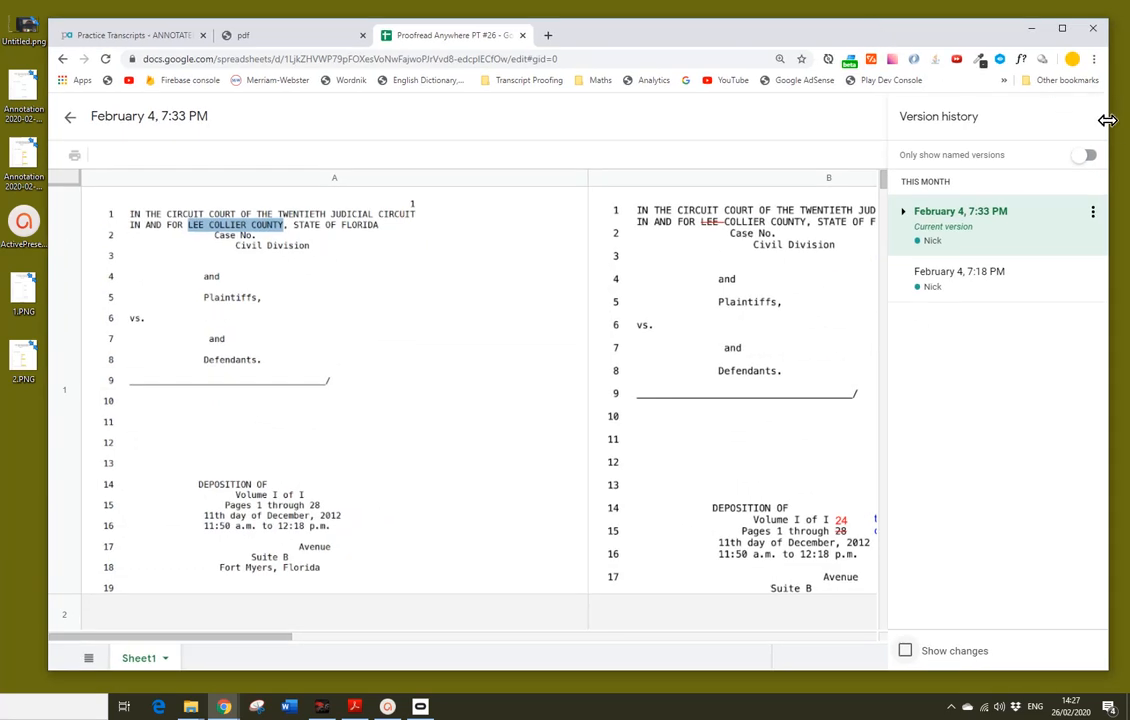
pyautogui.moveTo(1111, 121); pyautogui.dragTo(813, 205)
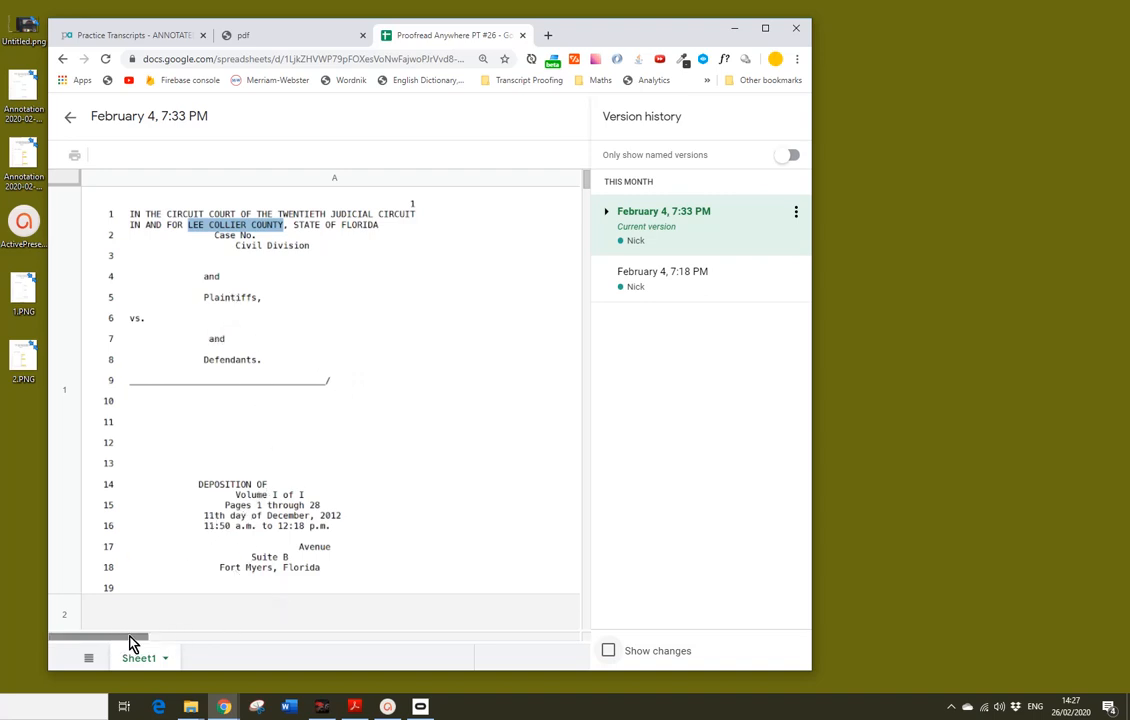
pyautogui.moveTo(142, 643)
pyautogui.mouseDown()
pyautogui.moveTo(235, 651)
pyautogui.moveTo(137, 640)
pyautogui.mouseUp()
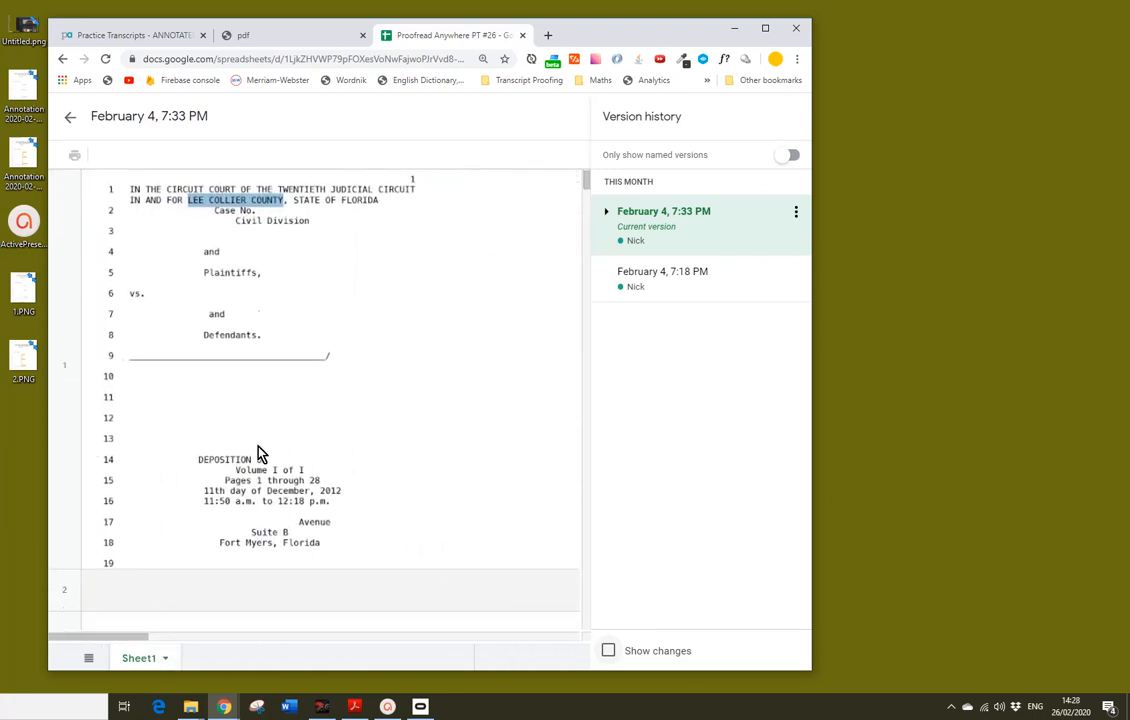
pyautogui.scroll(-5, 258, 455)
pyautogui.scroll(-4, 250, 477)
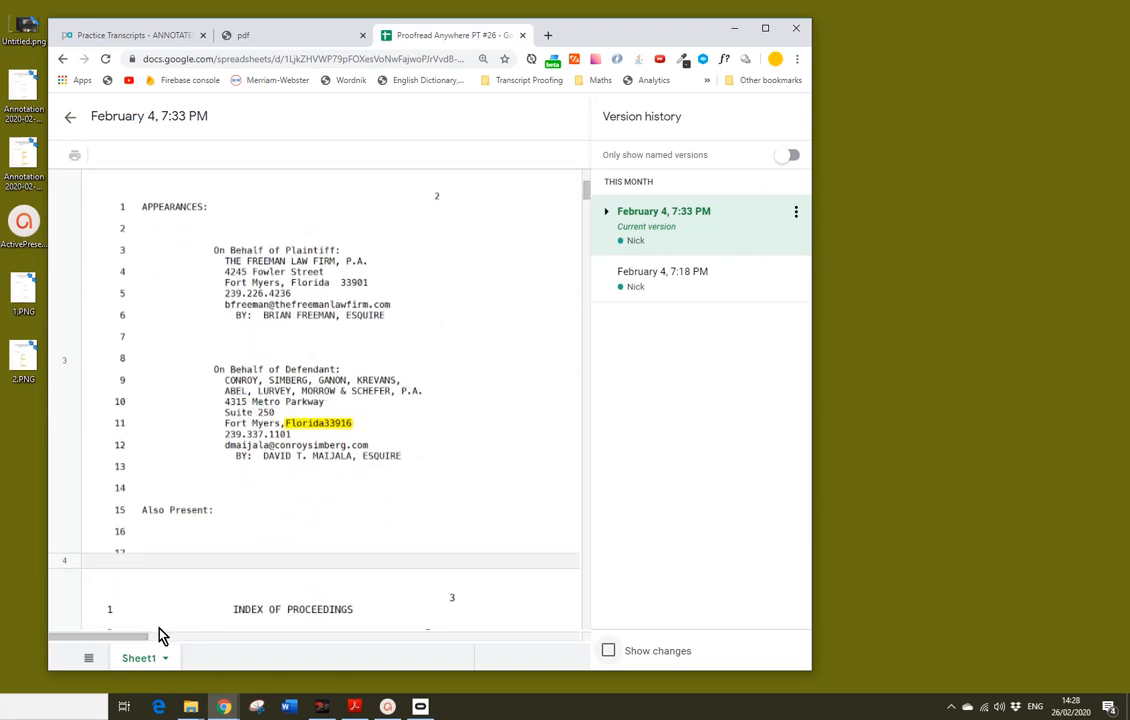
pyautogui.moveTo(139, 638)
pyautogui.mouseDown()
pyautogui.moveTo(214, 655)
pyautogui.moveTo(150, 648)
pyautogui.moveTo(140, 632)
pyautogui.mouseUp()
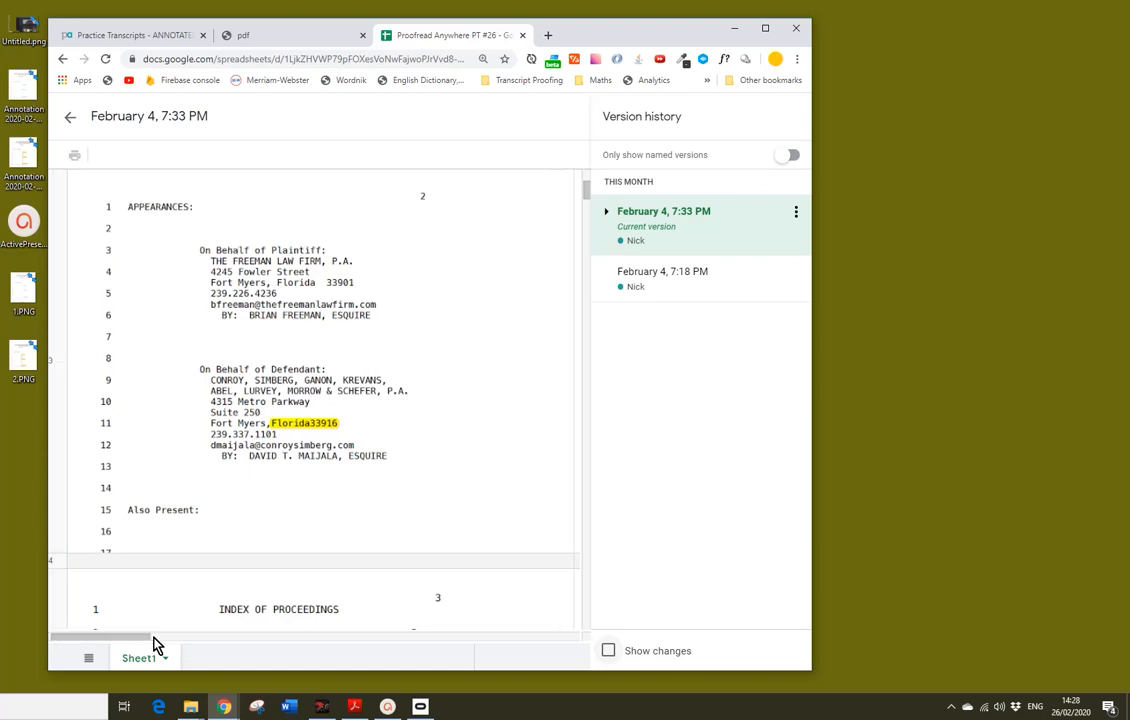